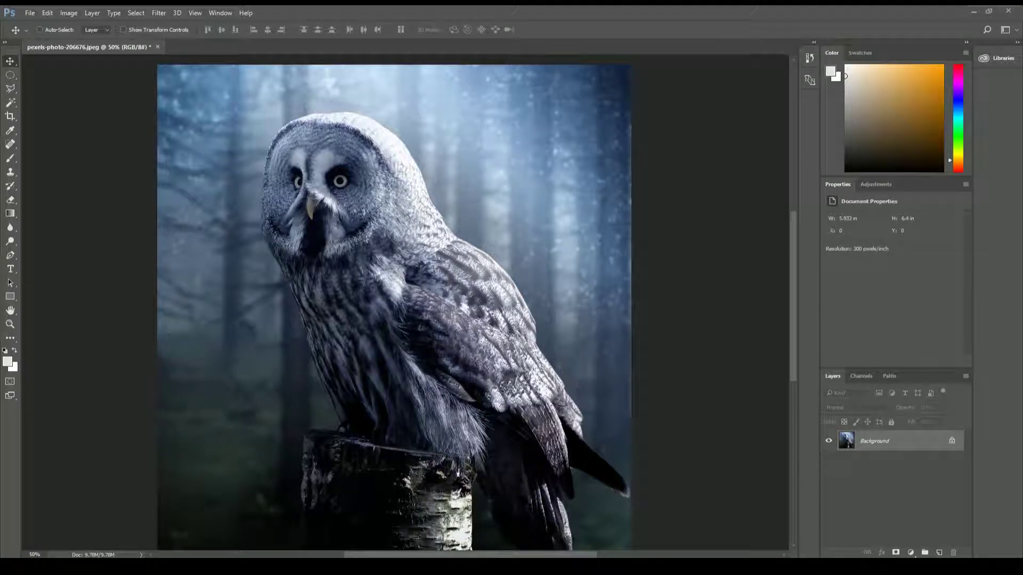
Place the Godzilla close-up image into the owl composition
left_click_drag(1012, 413, 843, 280)
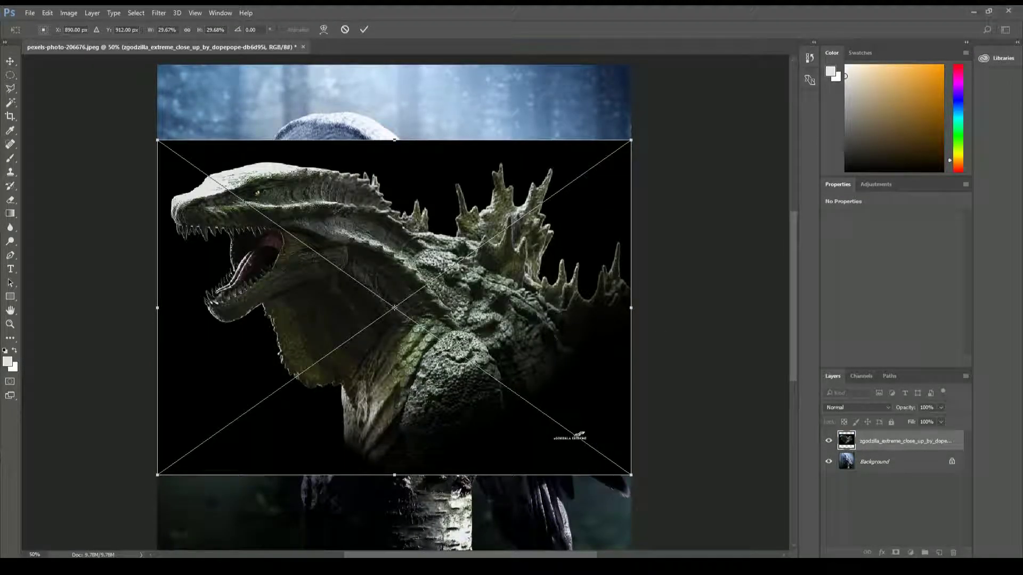
mouse_move(141, 136)
left_mouse_down()
mouse_move(160, 101)
mouse_move(155, 142)
left_mouse_up()
left_click(10, 60)
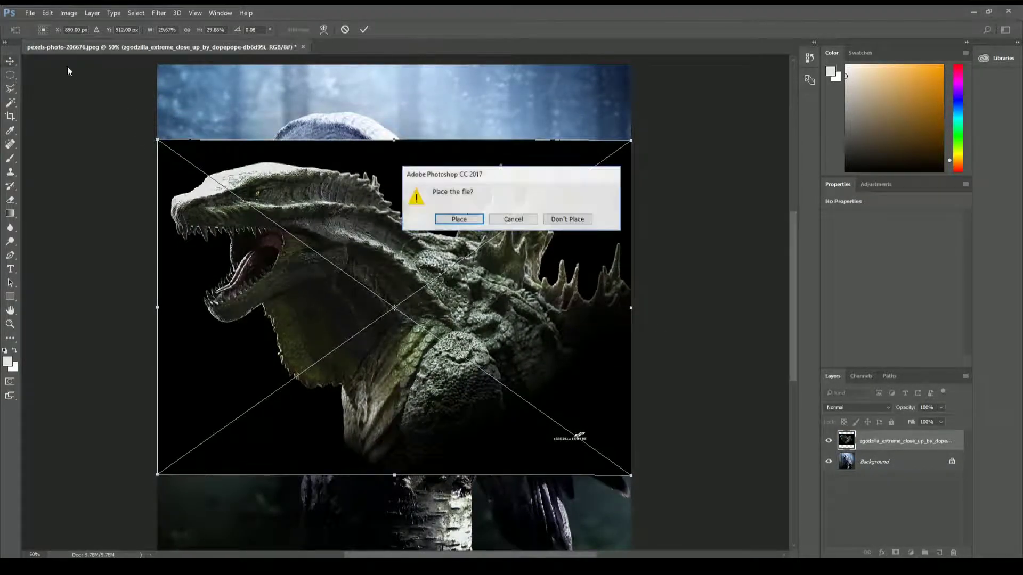
key("Return")
Outline the lower-right part of the Godzilla image with Polygonal Lasso and delete it
left_click(10, 89)
left_click(324, 469)
left_click(530, 416)
left_click(649, 304)
left_click(696, 490)
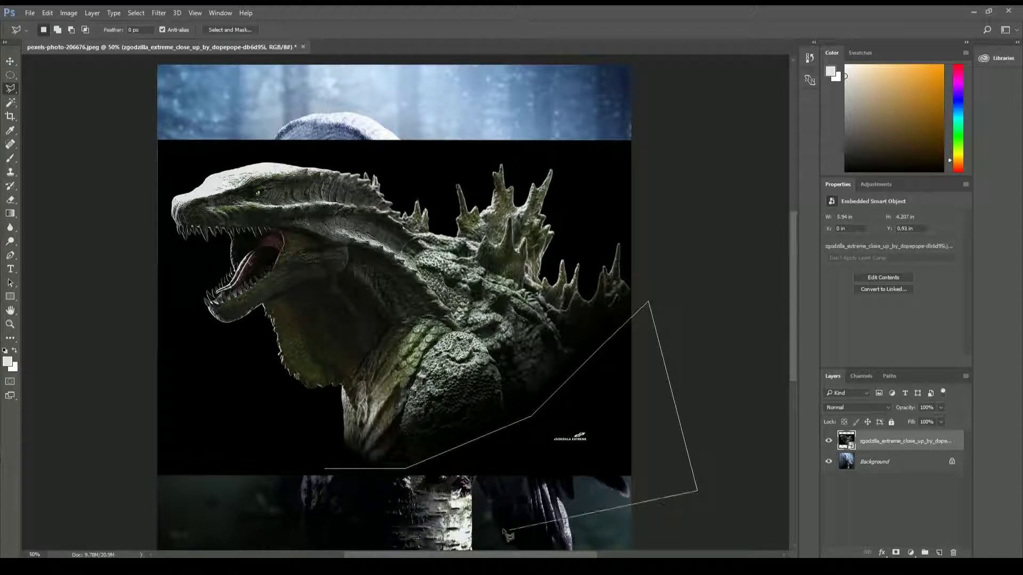
left_click(500, 529)
right_click(910, 453)
left_click(800, 247)
key("Delete")
Rasterize the Godzilla layer and delete its black background with the Magic Wand
right_click(353, 219)
left_click(366, 223)
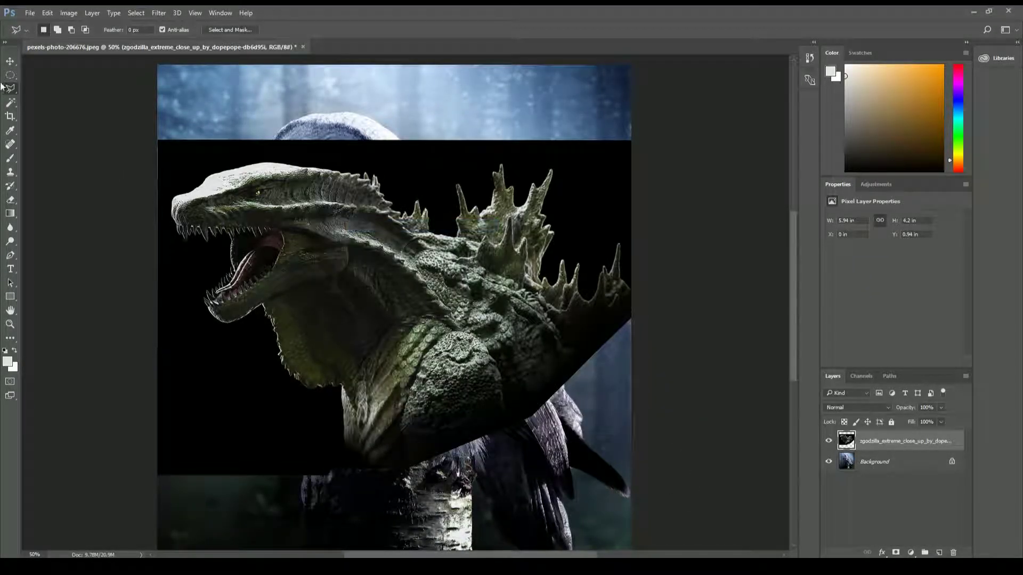
left_click(10, 102)
left_click(159, 293)
key("Delete")
right_click(360, 255)
left_click(368, 259)
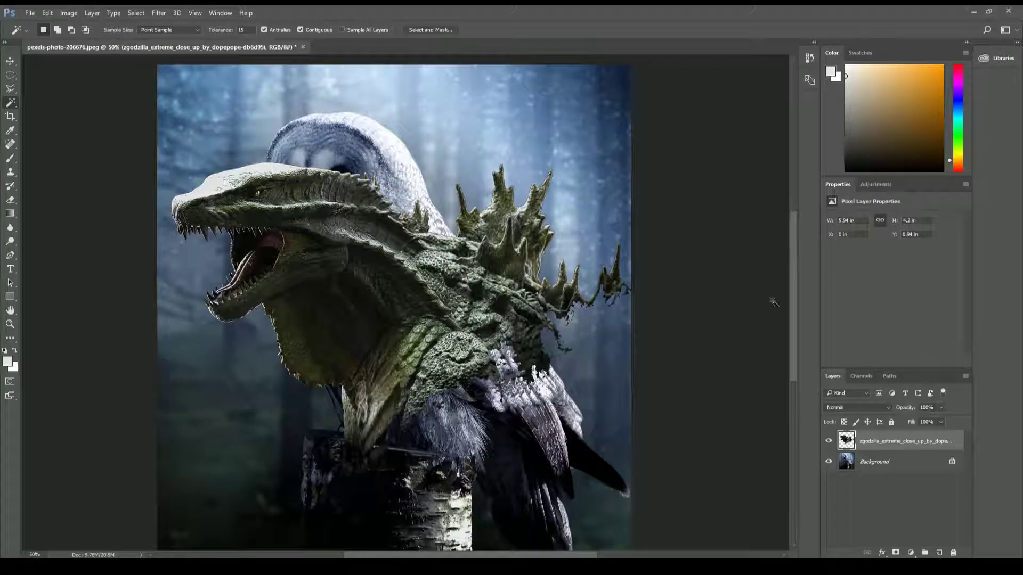
Scale Godzilla down, rotate it about seven degrees and fit its head over the owl's
right_click(265, 204)
left_click(299, 315)
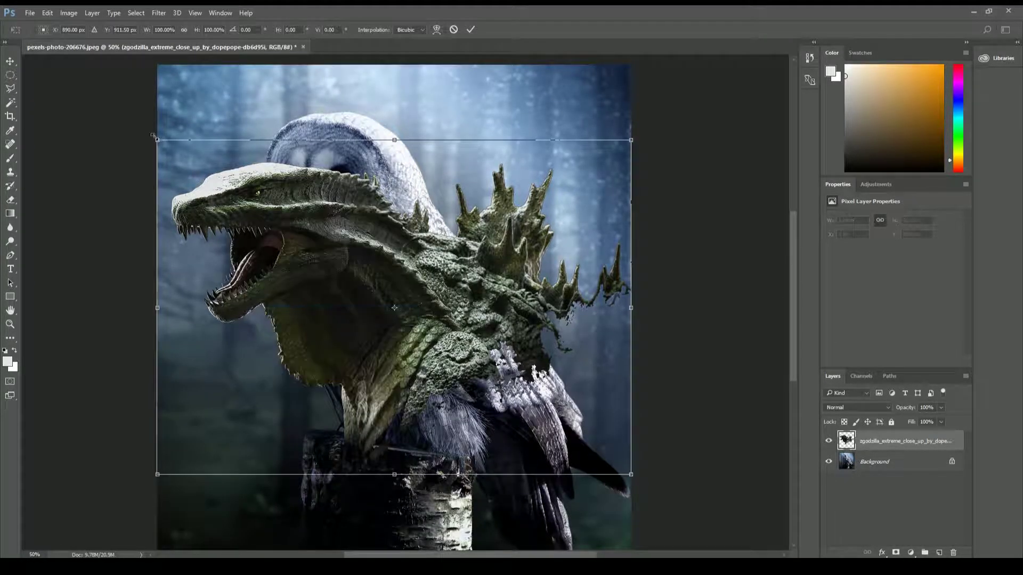
left_click_drag(157, 139, 160, 125)
left_click_drag(341, 266, 341, 235)
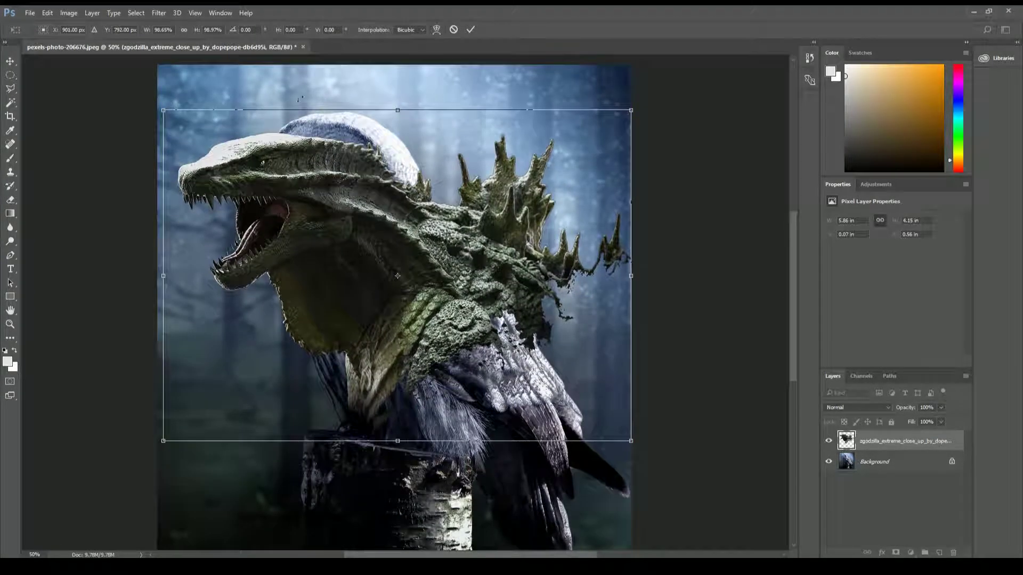
left_click_drag(655, 123, 644, 175)
left_click_drag(337, 208, 336, 172)
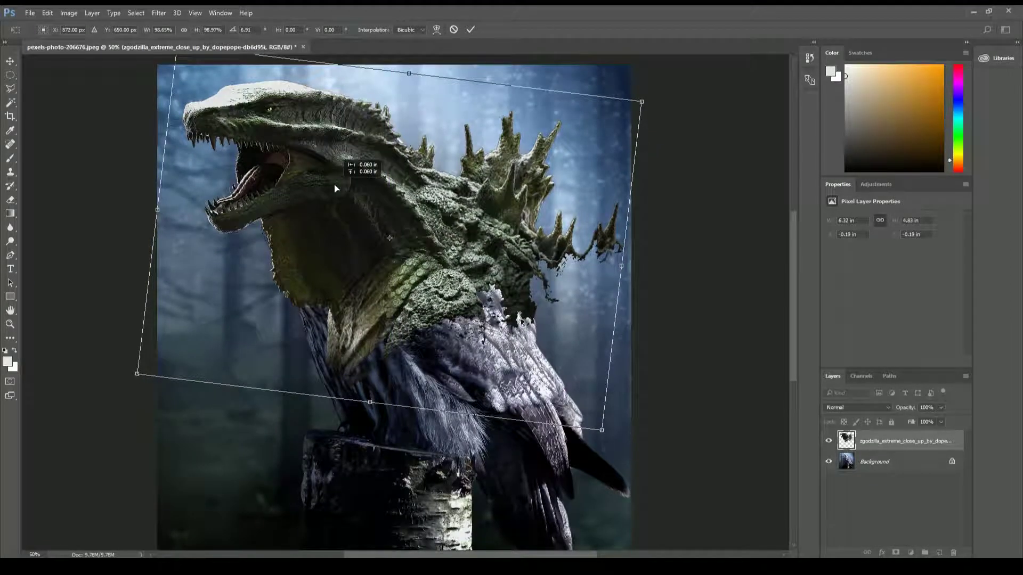
left_click_drag(138, 374, 150, 367)
left_click_drag(248, 266, 237, 264)
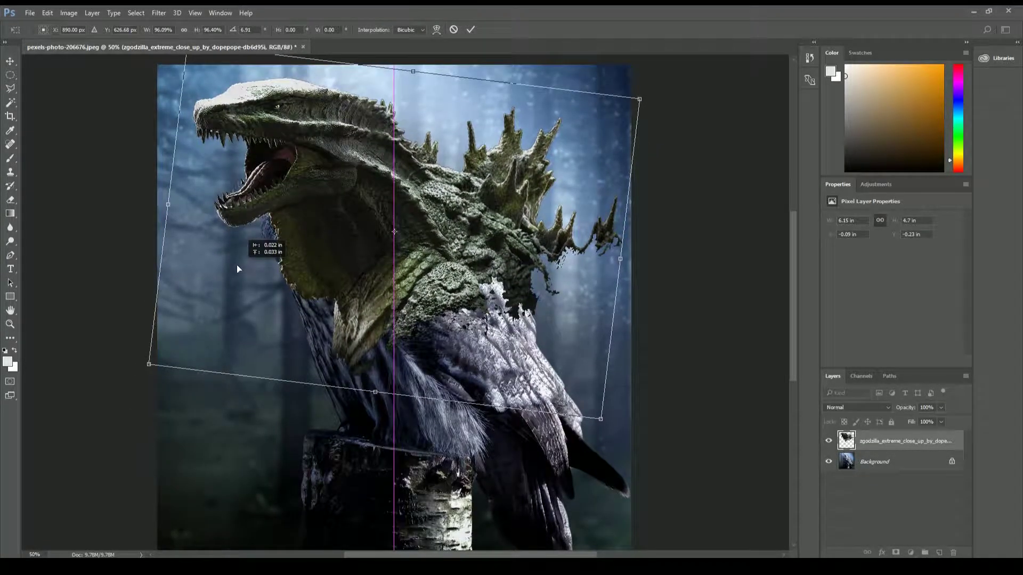
left_click(10, 61)
left_click(454, 225)
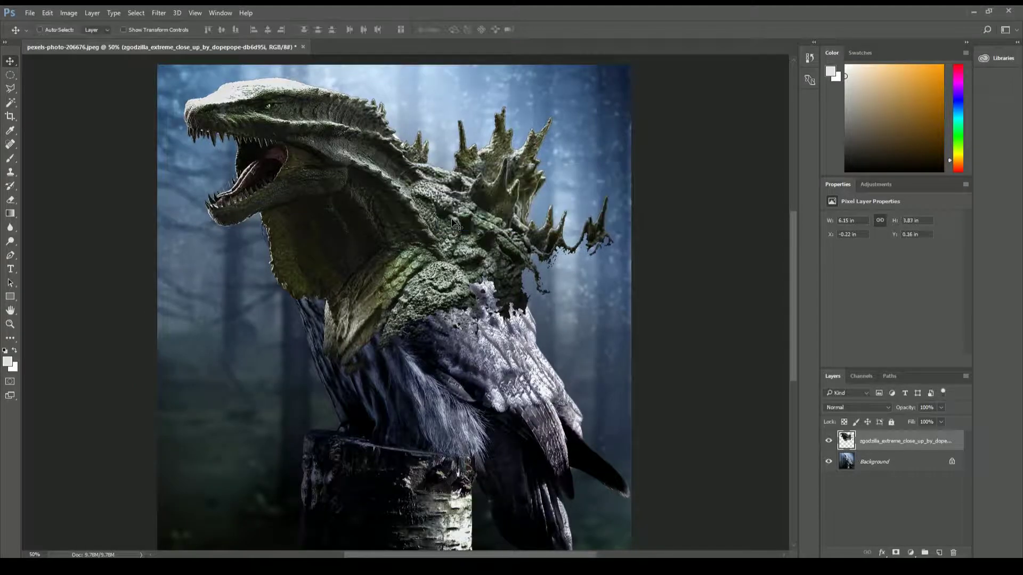
left_click(10, 88)
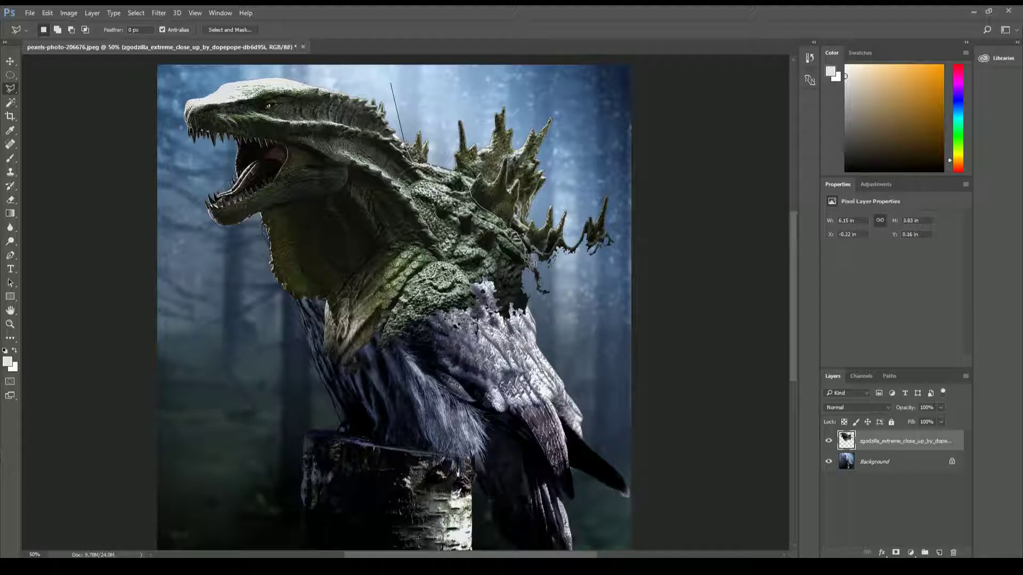
Delete the spiky back fins and erase green neck scales to reveal the chest feathers
double_click(635, 211)
key("Delete")
key("ctrl+d")
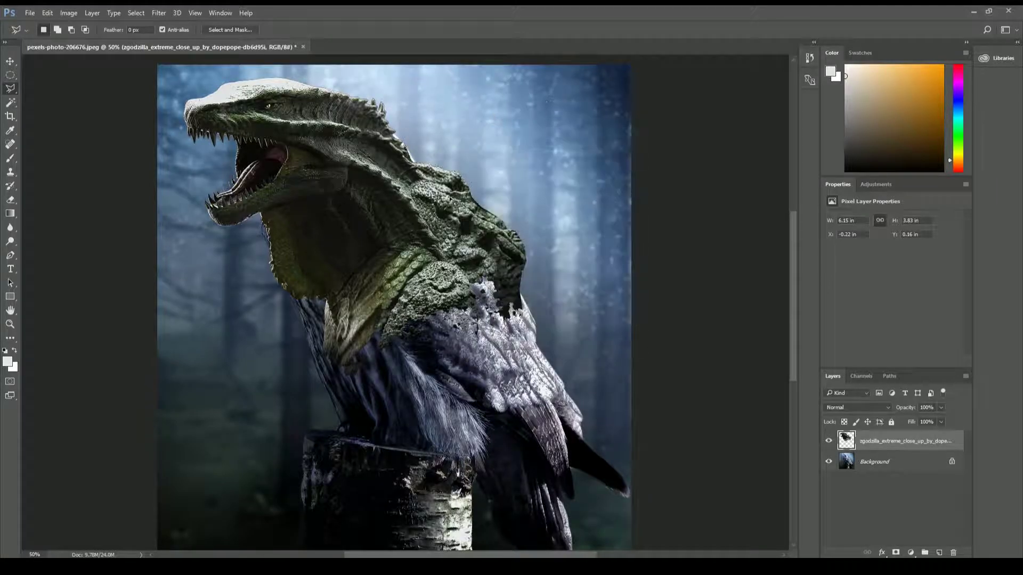
left_click(11, 200)
key("bracketright")
key("bracketright")
key("bracketright")
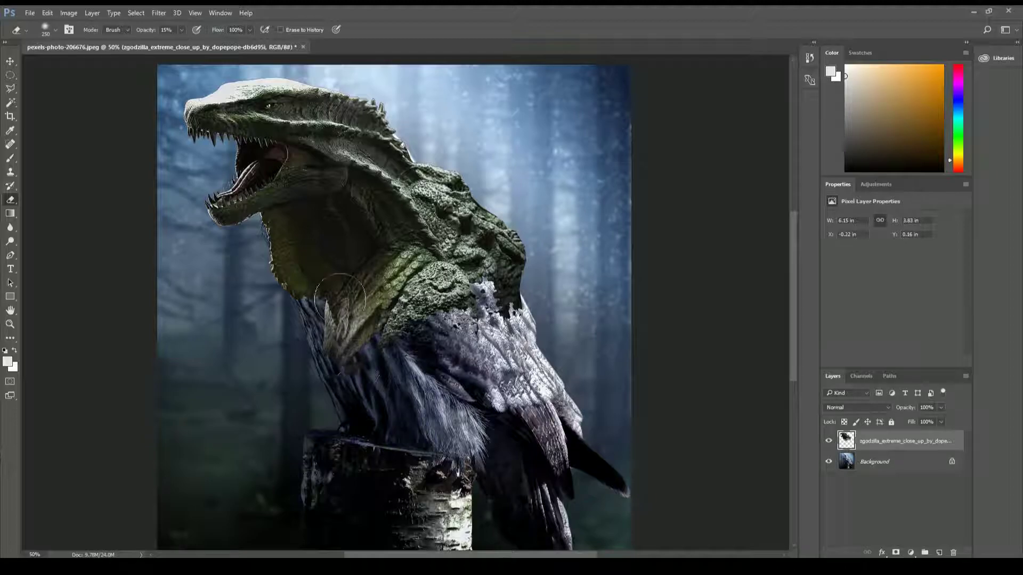
left_click_drag(341, 298, 472, 330)
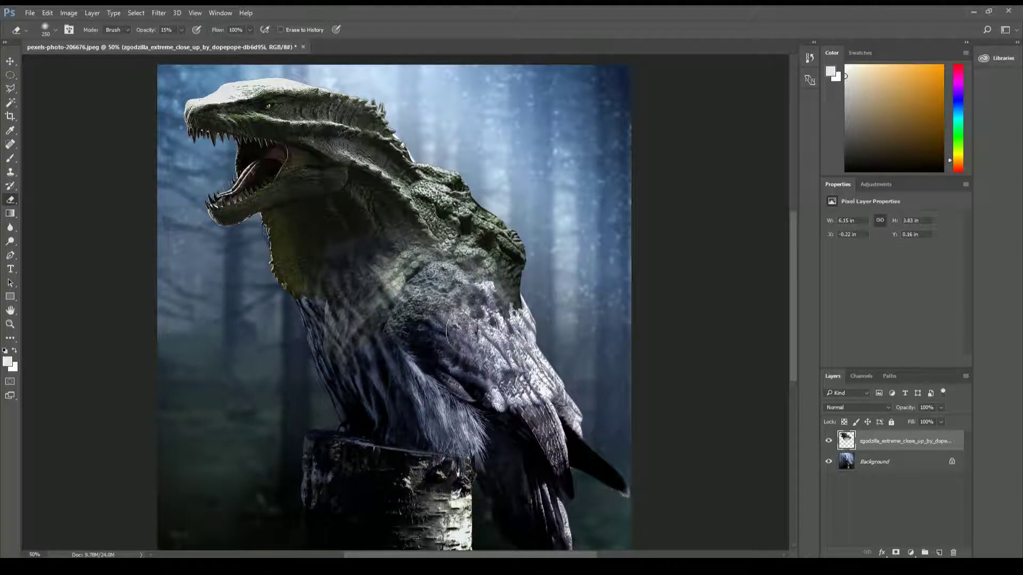
left_click_drag(348, 325, 404, 277)
Clone texture near the neck on the owl Background layer
key("alt+bracketleft")
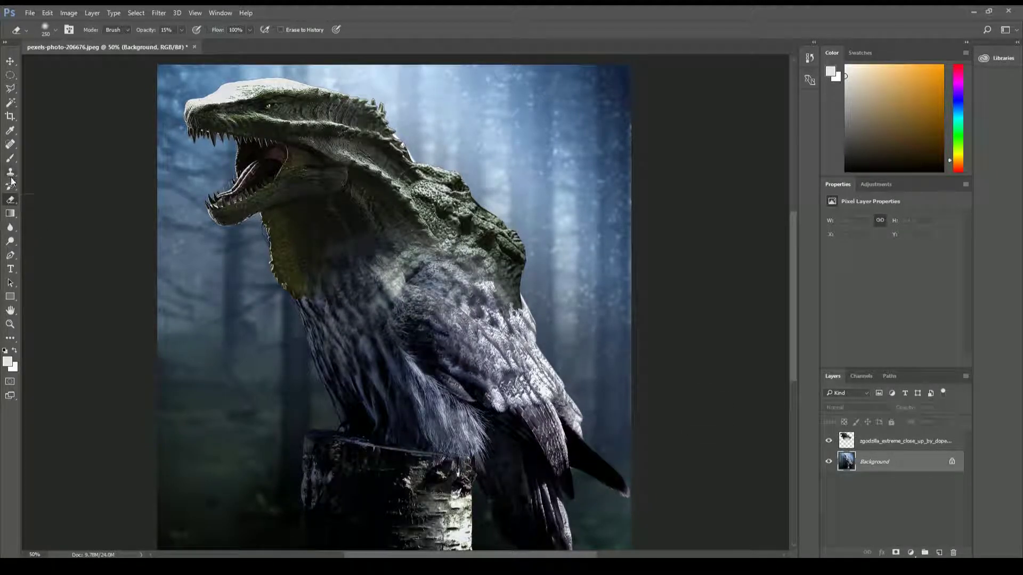
key("s")
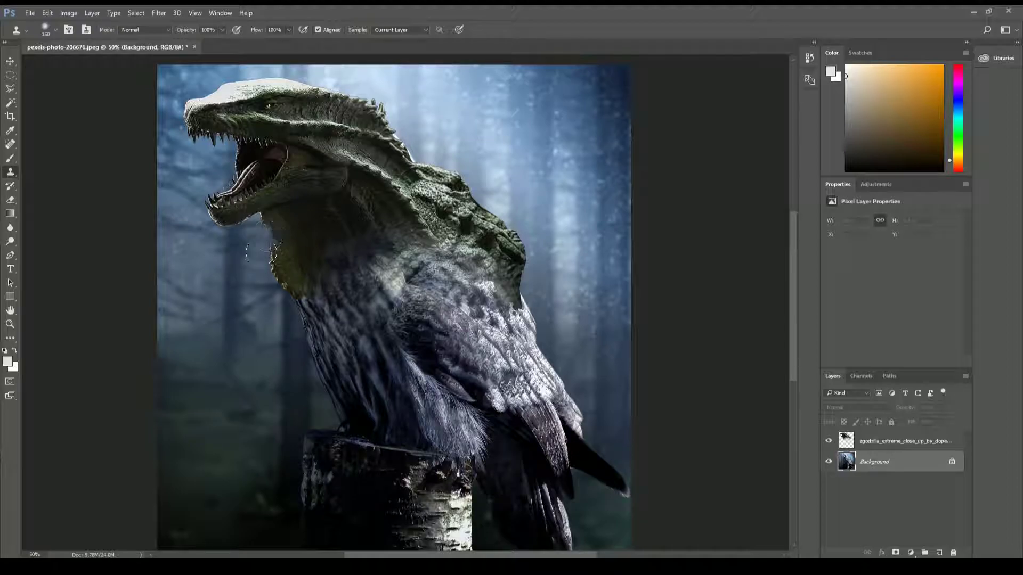
left_click(256, 262, "alt")
left_click(205, 320)
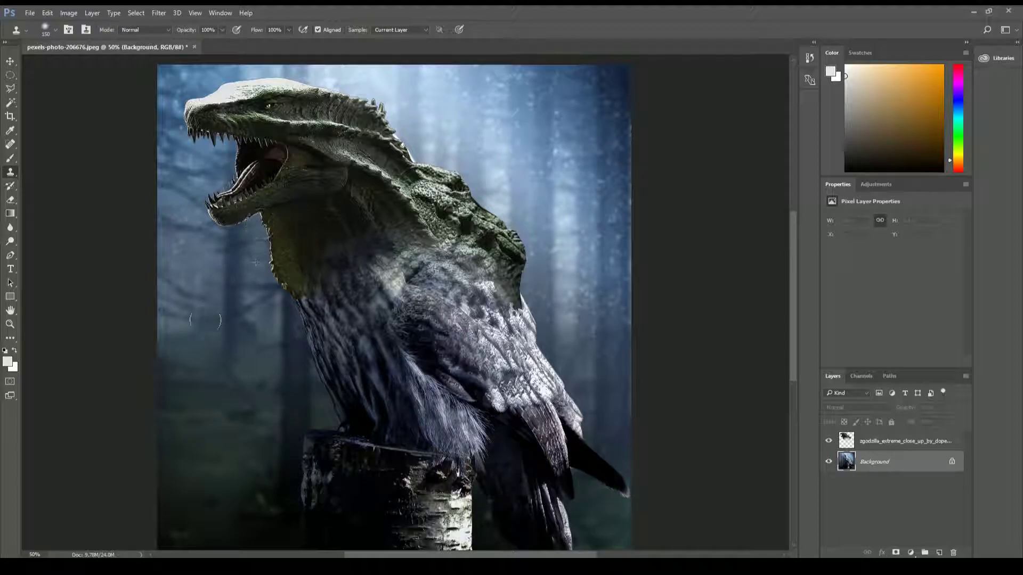
Add a Soft Light layer, lighten the top of the head and paint black over jaw and neck
key("ctrl+shift+alt+n")
left_click(847, 461, "ctrl")
key("b")
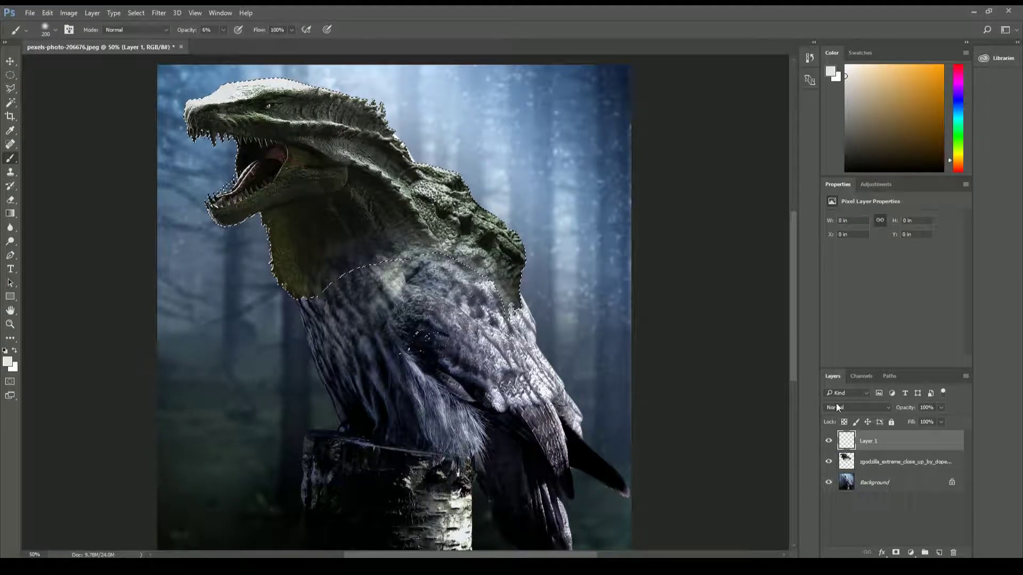
left_click(837, 408)
left_click(842, 309)
left_click_drag(368, 91, 417, 129)
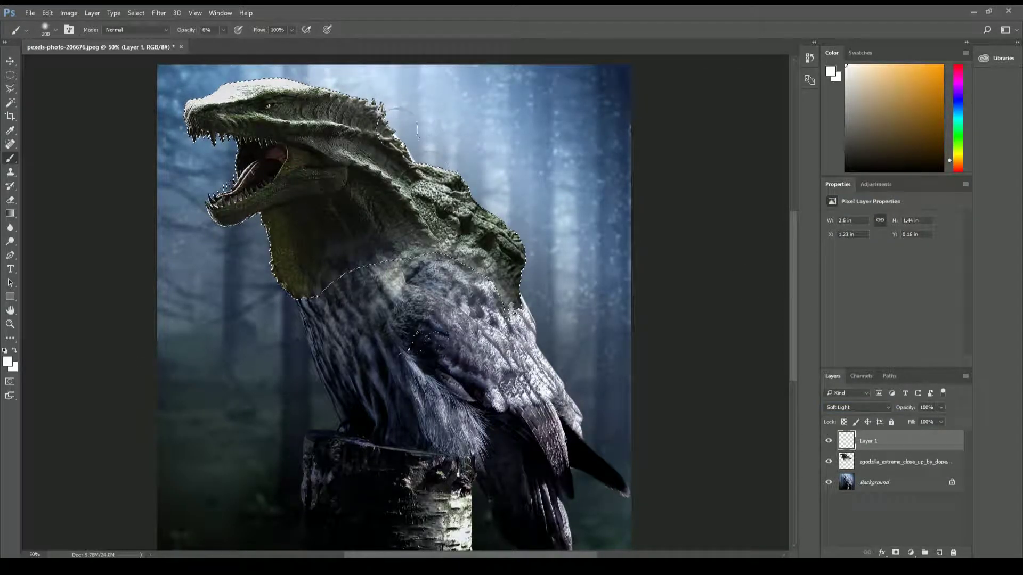
key("bracketright")
key("bracketright")
key("x")
mouse_move(229, 202)
left_mouse_down()
mouse_move(262, 223)
mouse_move(223, 176)
left_mouse_up()
key("m")
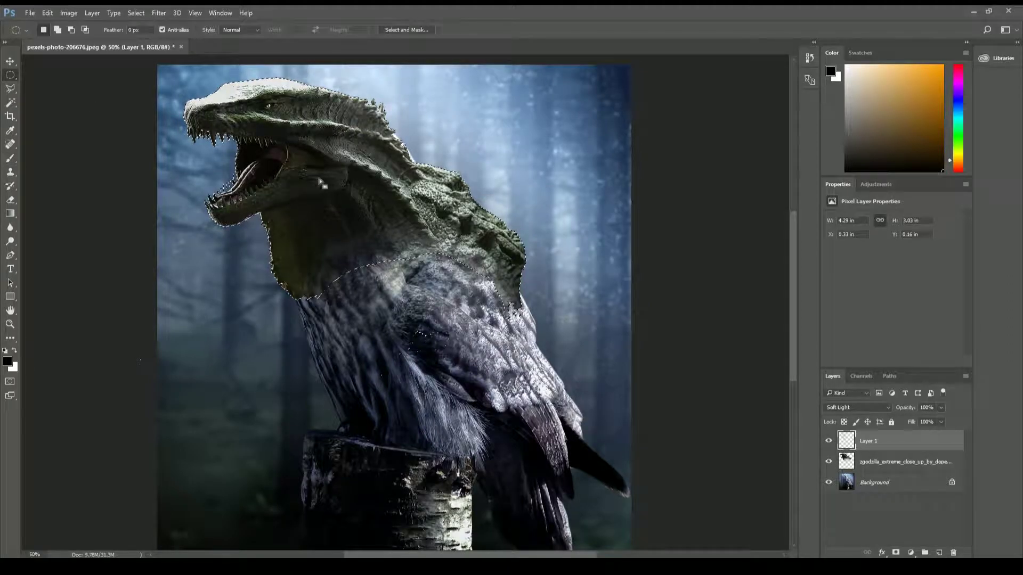
key("ctrl+d")
Copy the back spikes from the full-body Godzilla onto a new layer in the owl composition
key("v")
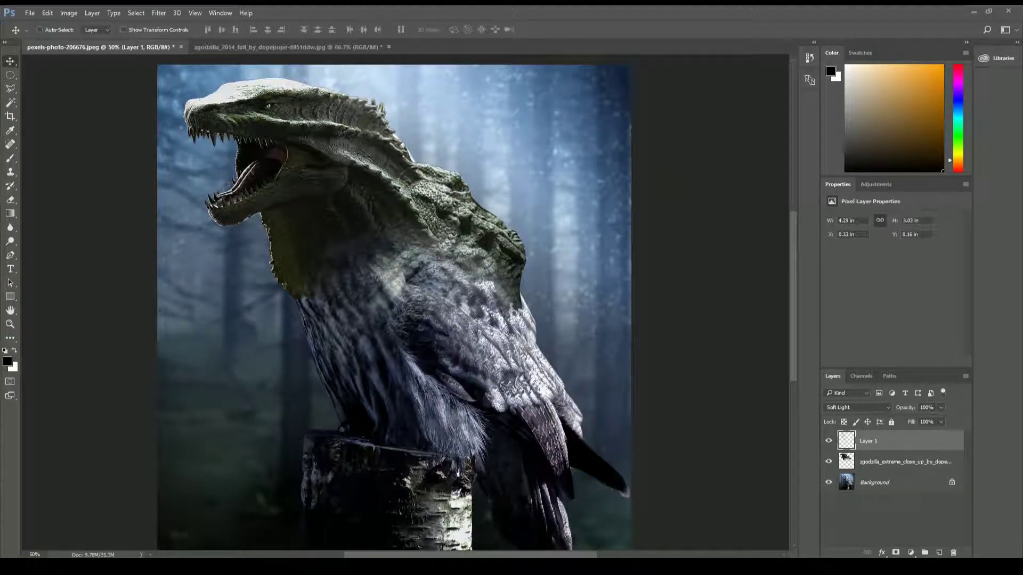
left_click(288, 47)
key("l")
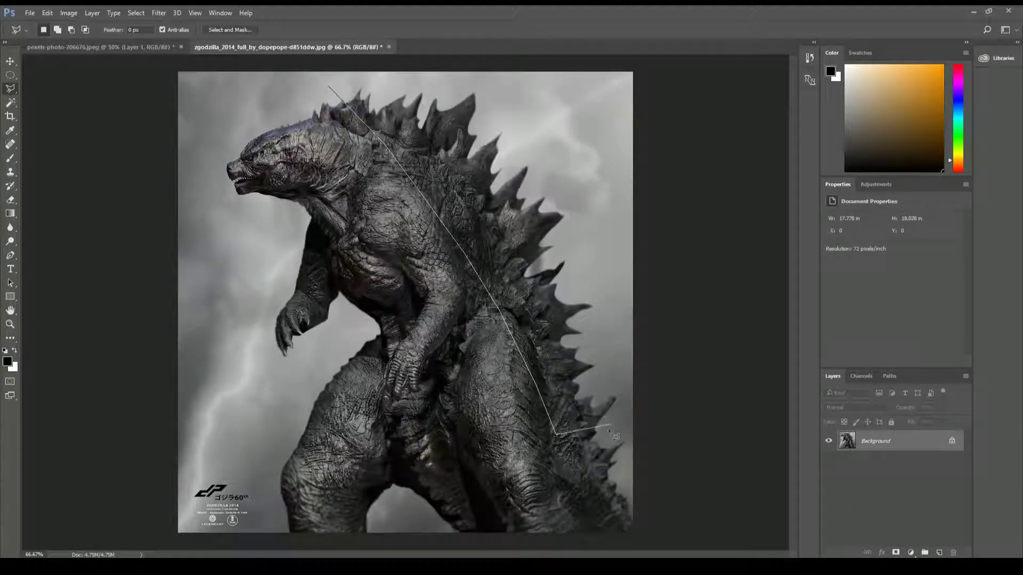
double_click(611, 212)
key("ctrl+j")
key("v")
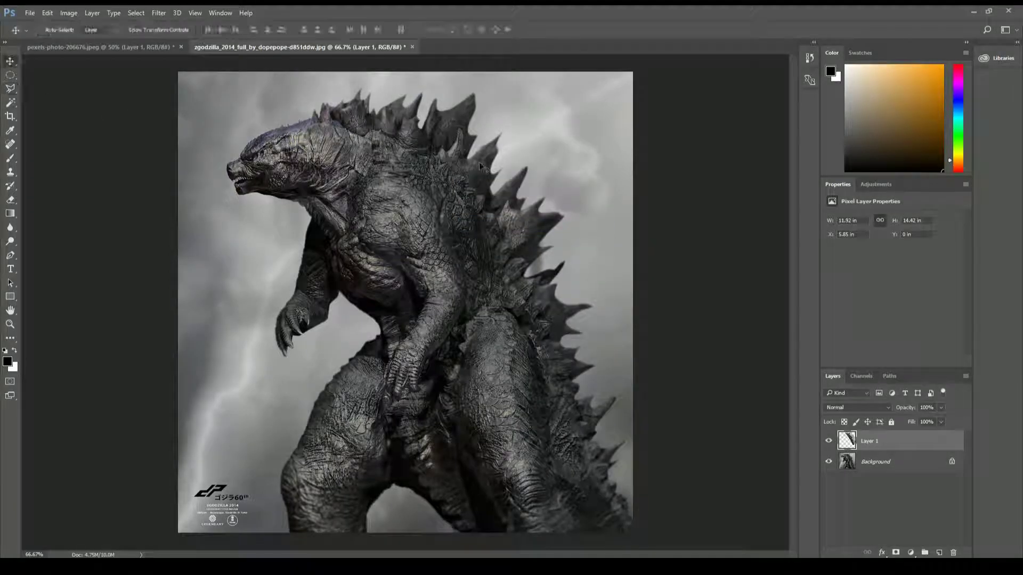
mouse_move(454, 164)
left_mouse_down()
mouse_move(113, 46)
mouse_move(437, 160)
left_mouse_up()
Delete the grey sky from the spikes piece using Magic Wand with tolerance 20
key("w")
left_click(432, 133)
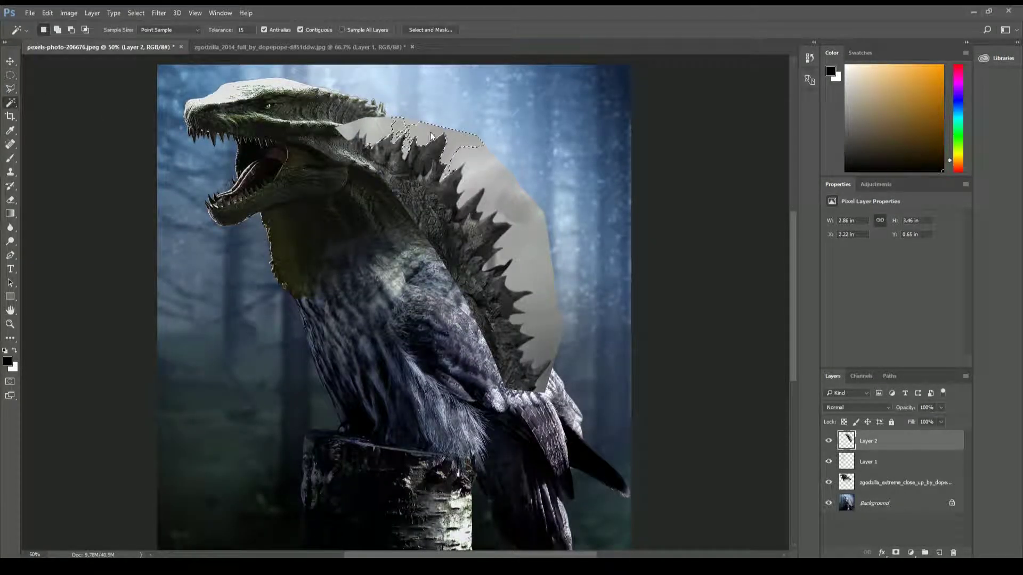
type("20")
left_click(355, 129)
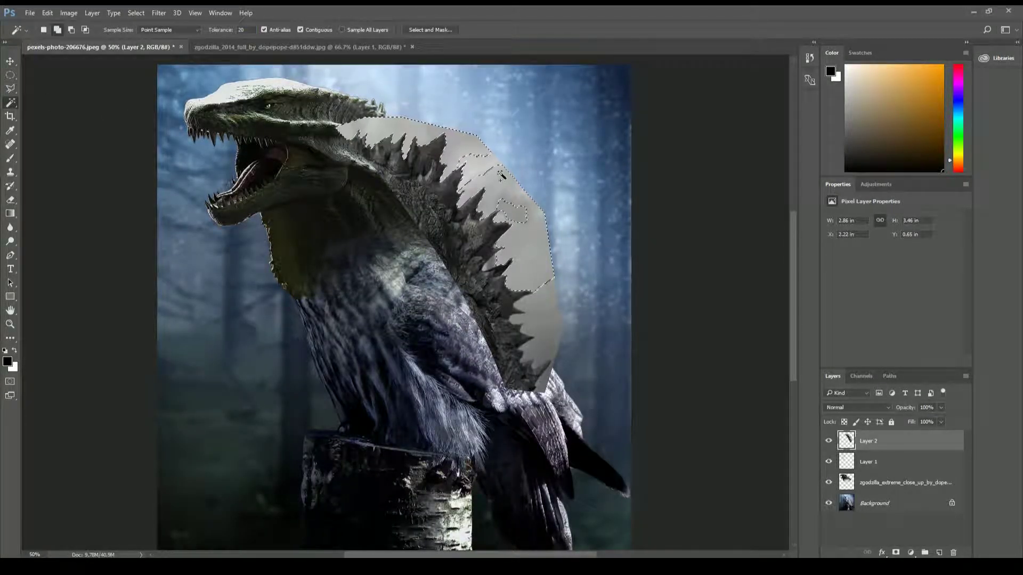
right_click(457, 229)
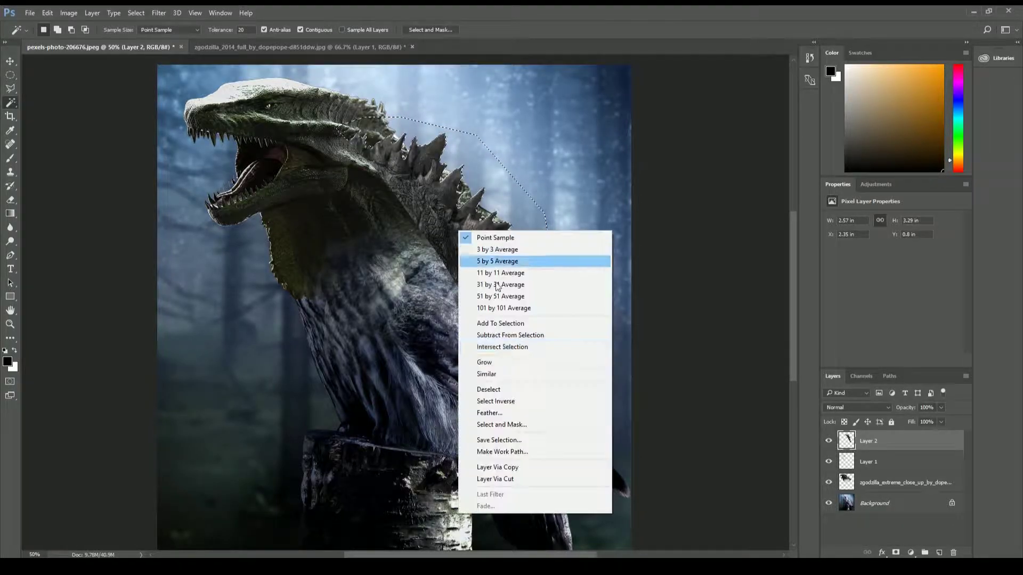
key("Delete")
key("ctrl+d")
Move the spikes along Godzilla's back and lower their opacity to see the owl
key("v")
mouse_move(460, 253)
left_mouse_down()
mouse_move(546, 262)
mouse_move(541, 272)
left_mouse_up()
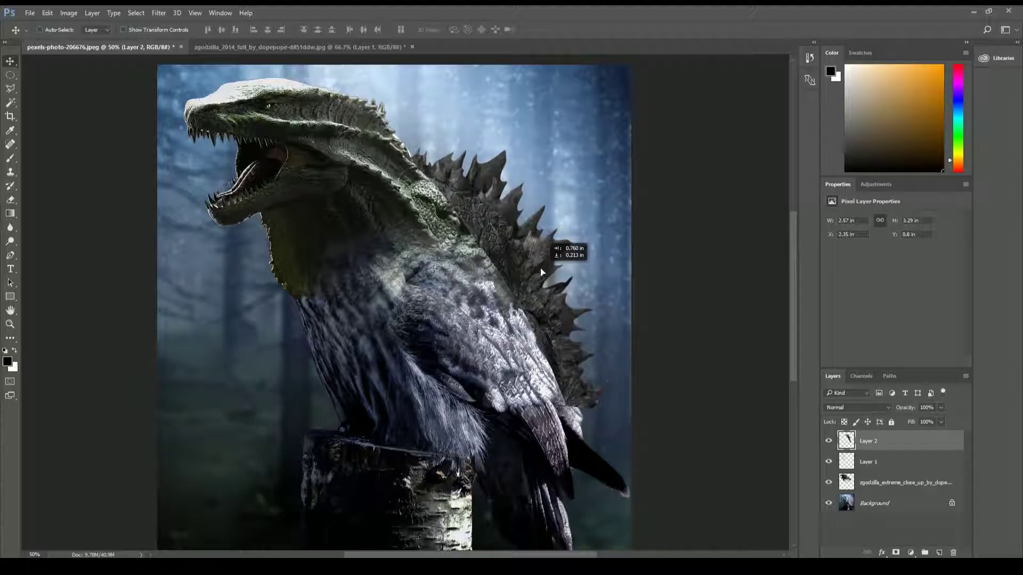
left_click_drag(541, 272, 540, 274)
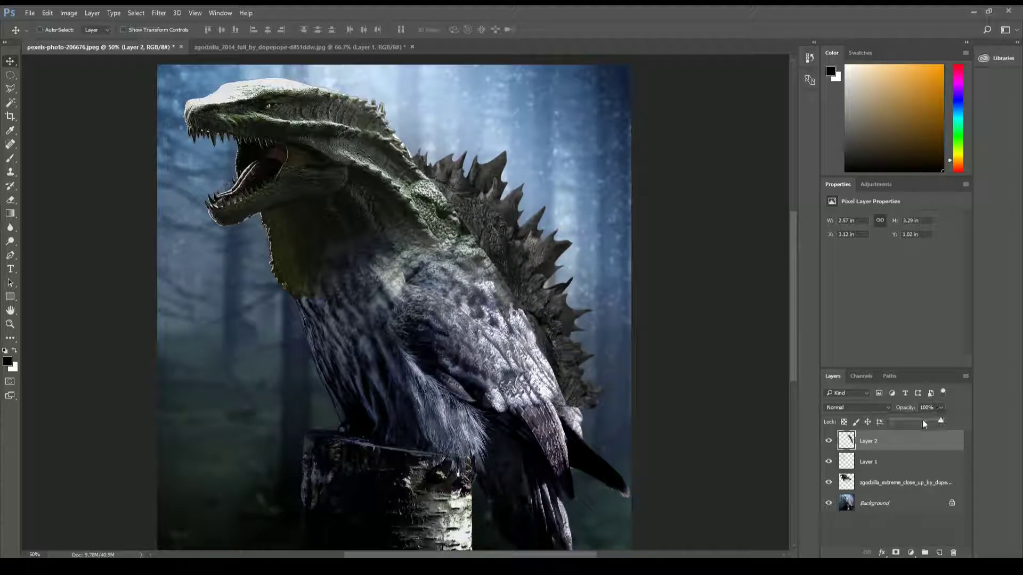
left_click(923, 423)
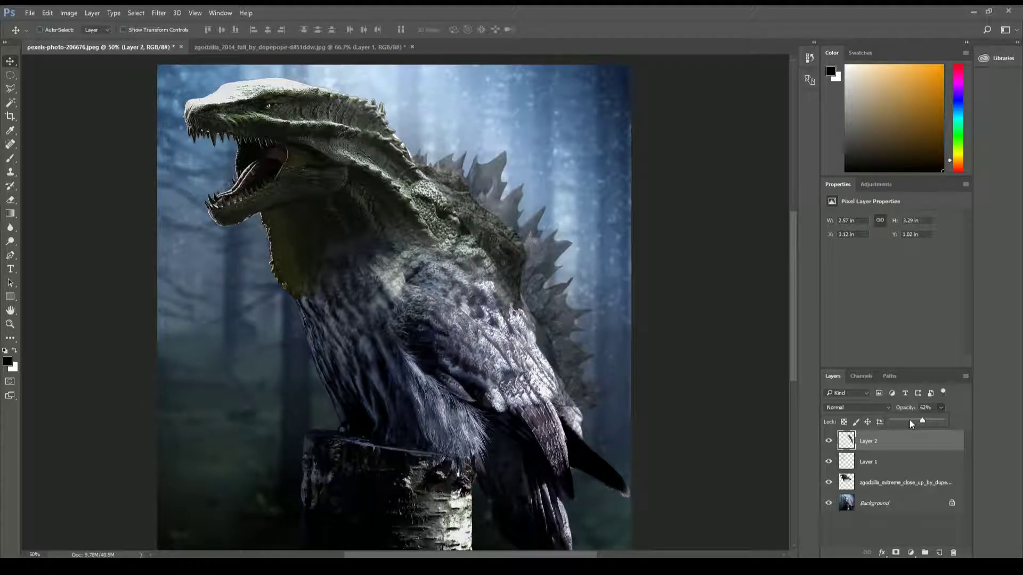
left_click_drag(911, 424, 909, 424)
Clear stray selections around the spikes and return the spikes layer to 100% opacity
key("l")
scroll(516, 274, "up", 1)
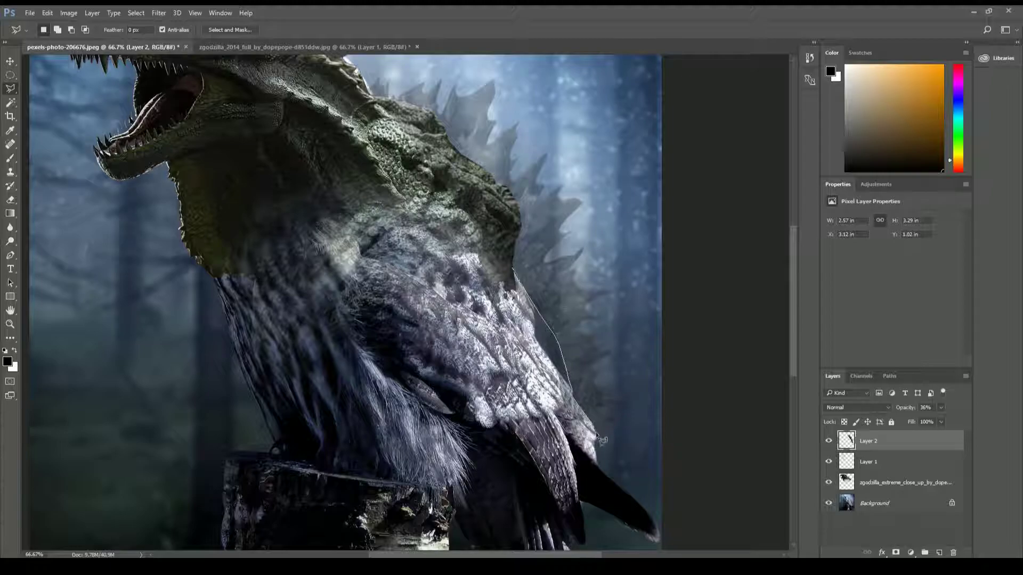
right_click(516, 275)
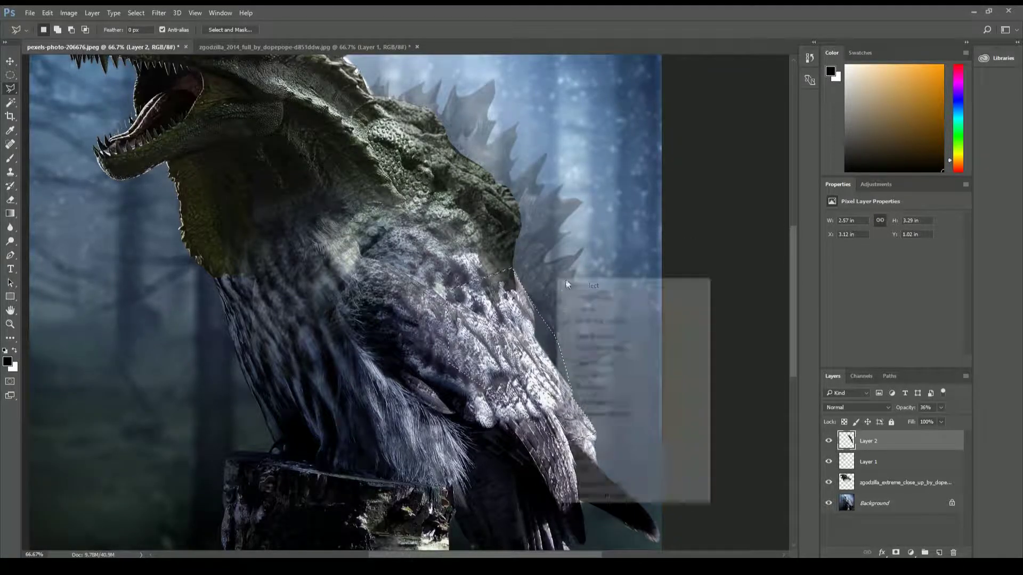
left_click(541, 277)
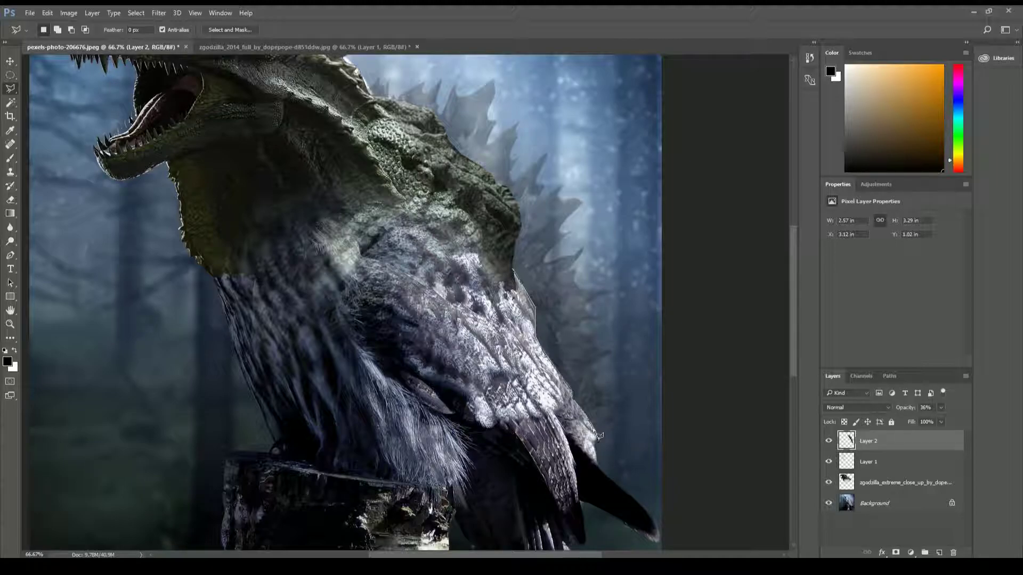
left_click_drag(941, 408, 983, 427)
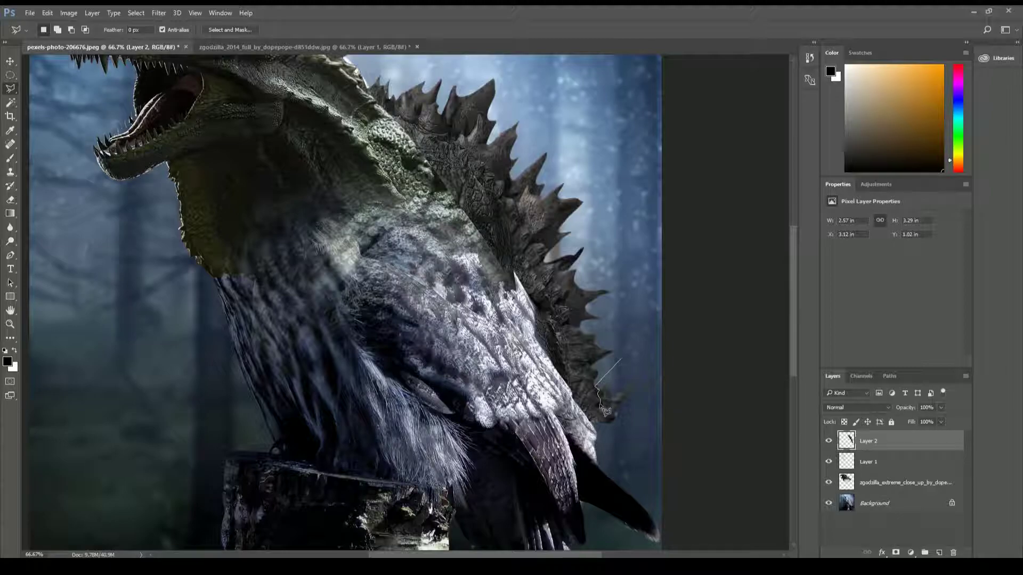
right_click(647, 110)
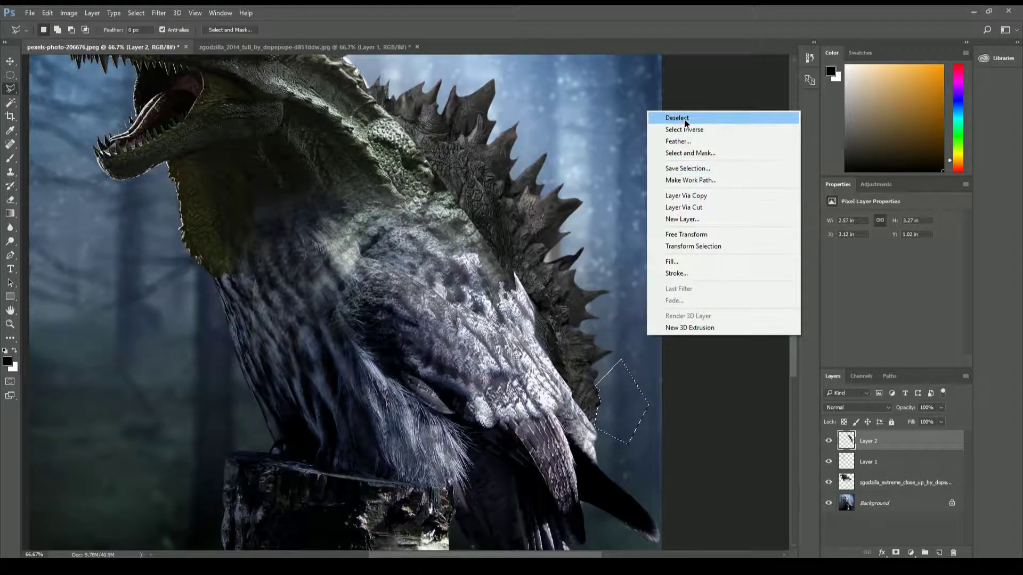
left_click(660, 113)
left_click_drag(577, 180, 607, 292)
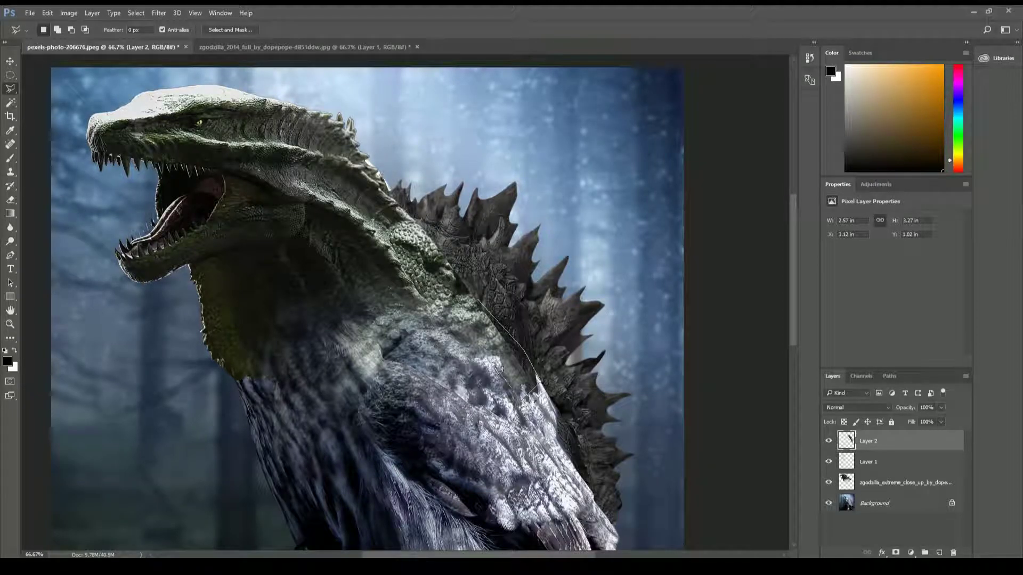
right_click(570, 508)
left_click(592, 283)
Erase the bright fur from the neck scales and spines on the close-up Godzilla layer
left_click(301, 265, "ctrl")
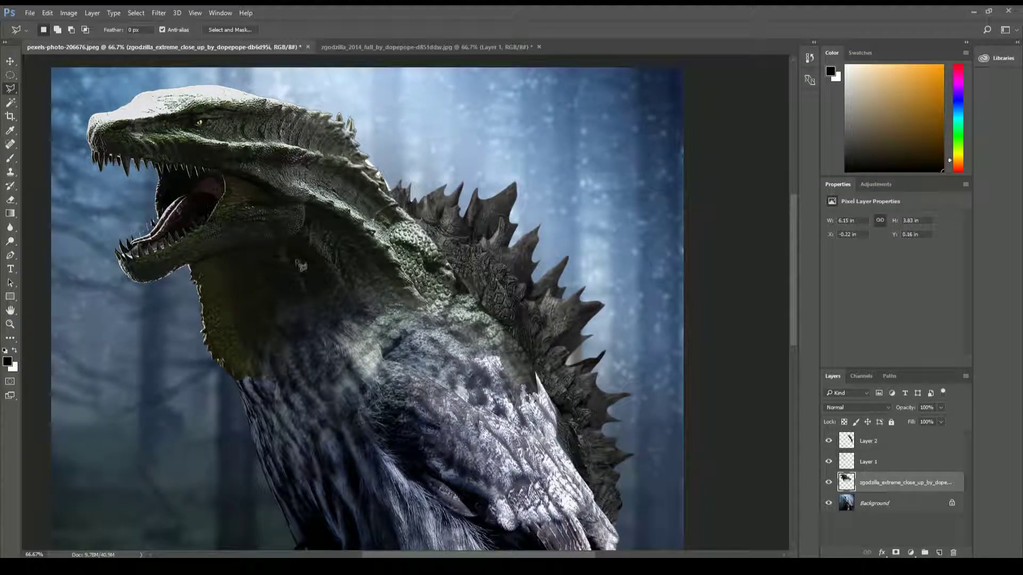
left_click(10, 200)
left_click_drag(541, 368, 521, 378)
mouse_move(434, 288)
left_mouse_down()
mouse_move(420, 267)
mouse_move(381, 253)
mouse_move(421, 264)
mouse_move(381, 258)
left_mouse_up()
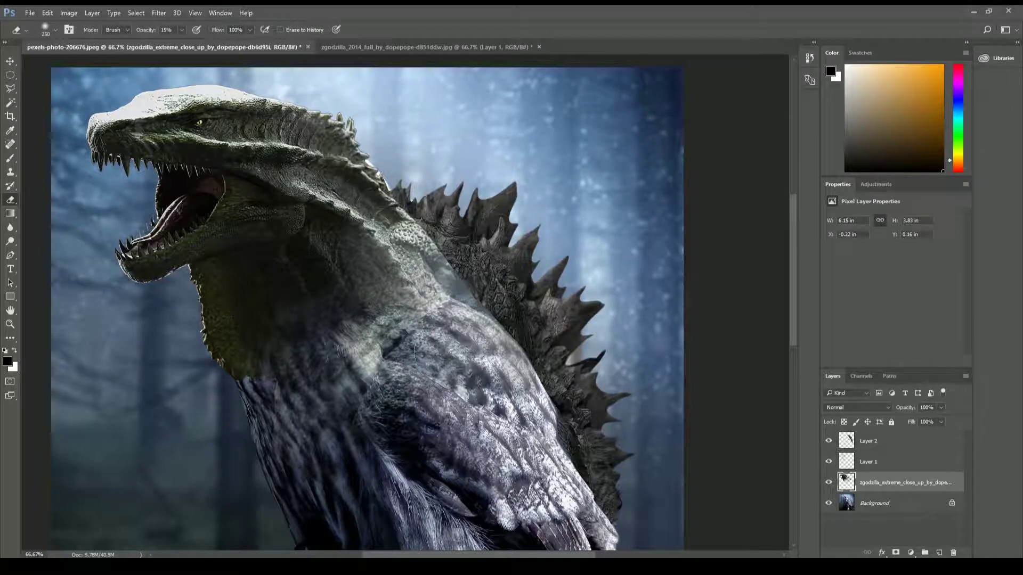
key("l")
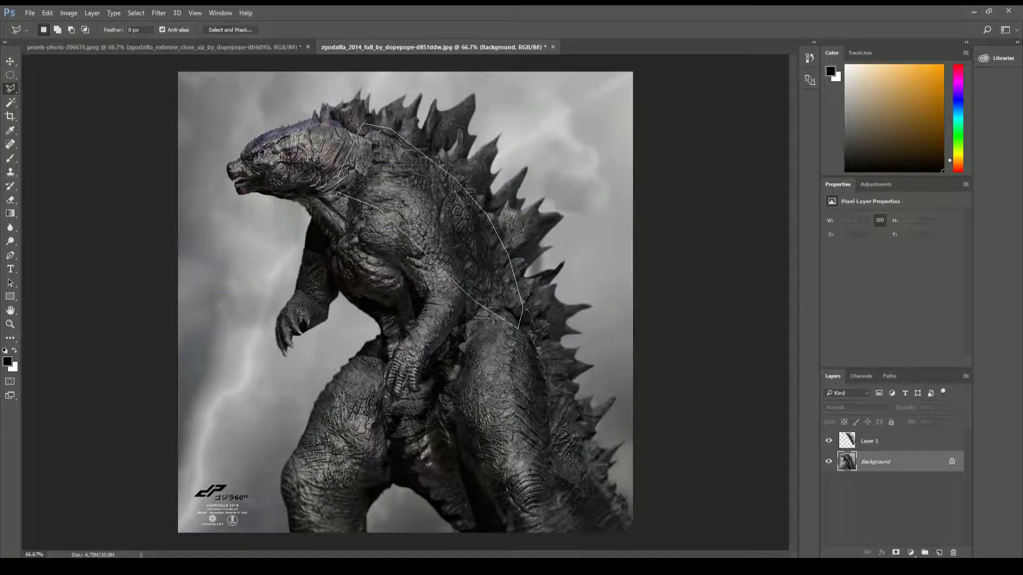
Copy the traced shoulder scales to a layer and place them on the owl's shoulder
left_click(341, 197)
right_click(501, 189)
left_click(533, 271)
key("v")
left_click(107, 47)
mouse_move(373, 256)
left_mouse_down()
mouse_move(441, 277)
mouse_move(441, 266)
left_mouse_up()
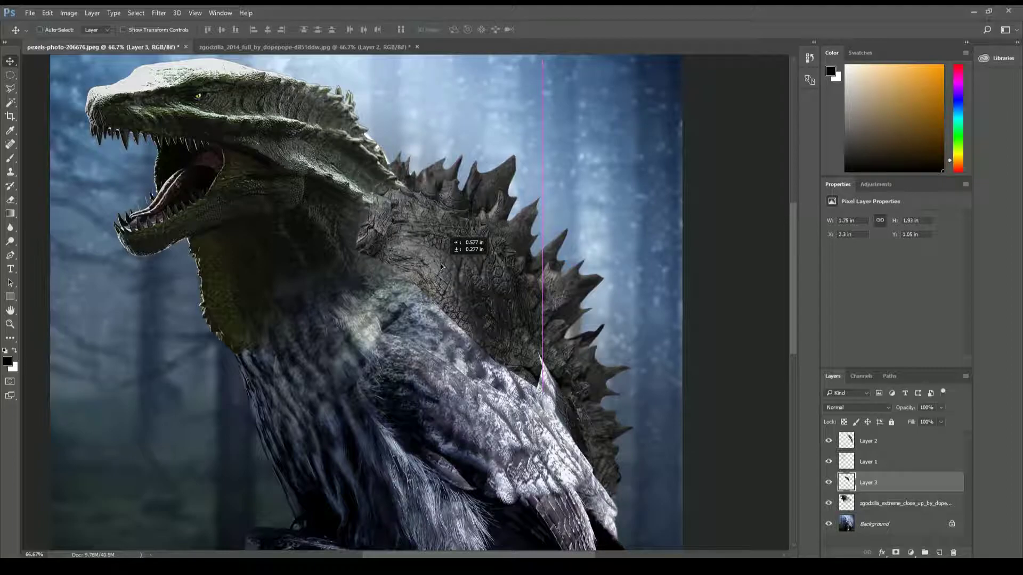
key("e")
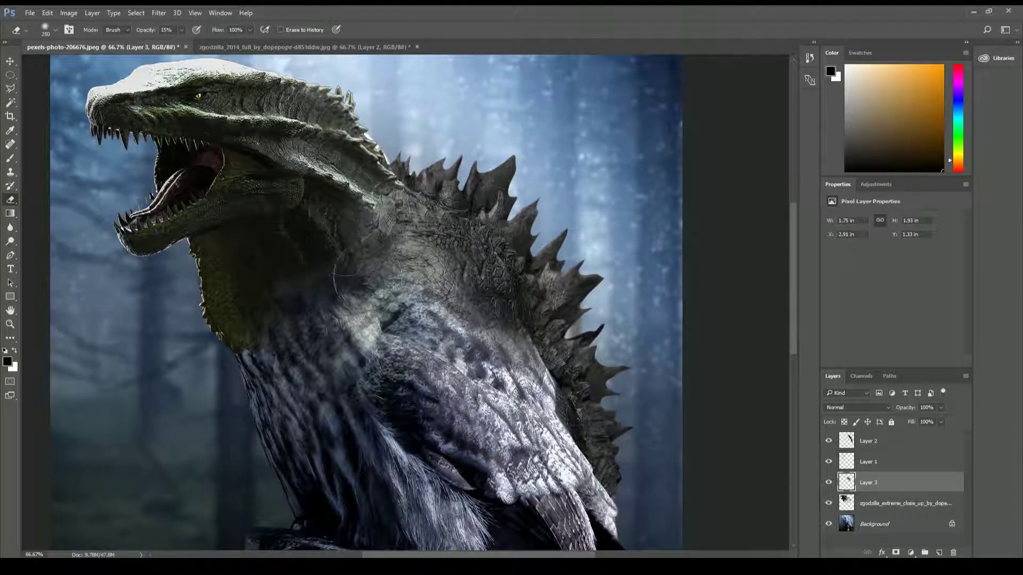
Duplicate the scale patch and rotate and stretch it onto the owl's wing
key("ctrl+j")
key("ctrl+t")
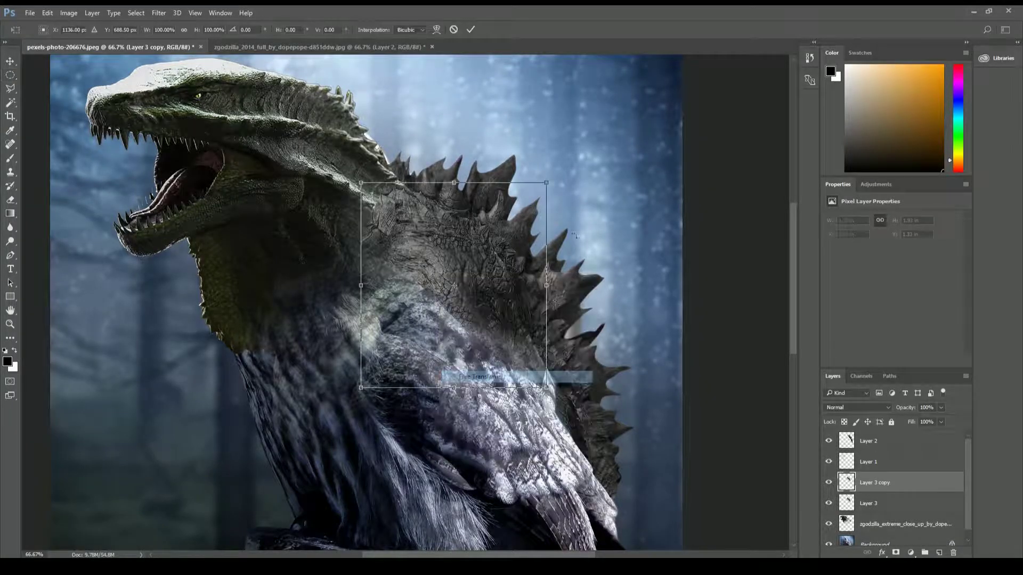
left_click_drag(458, 274, 522, 373)
left_click_drag(583, 297, 600, 338)
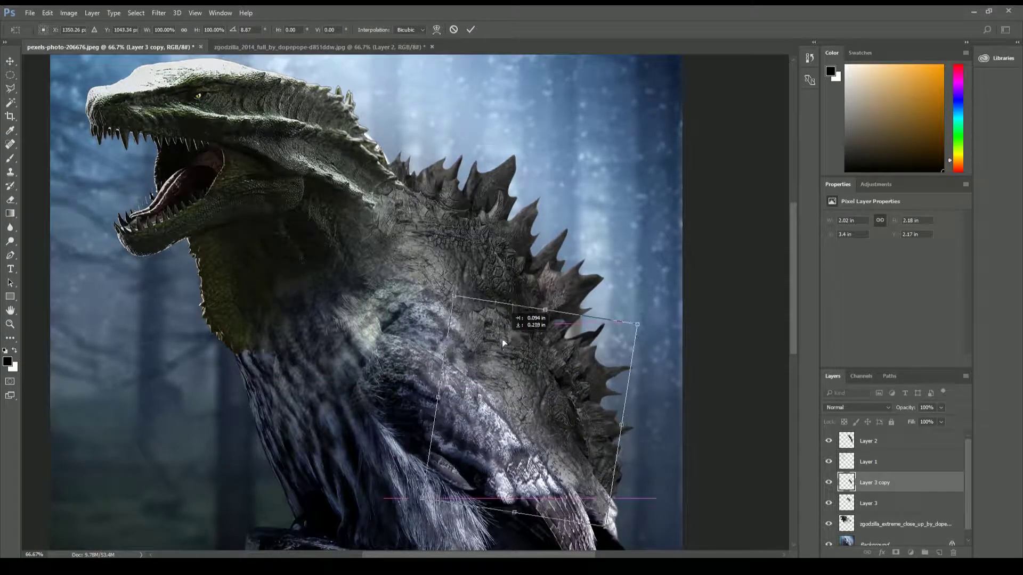
left_click_drag(502, 318, 525, 331)
left_click_drag(472, 299, 471, 305)
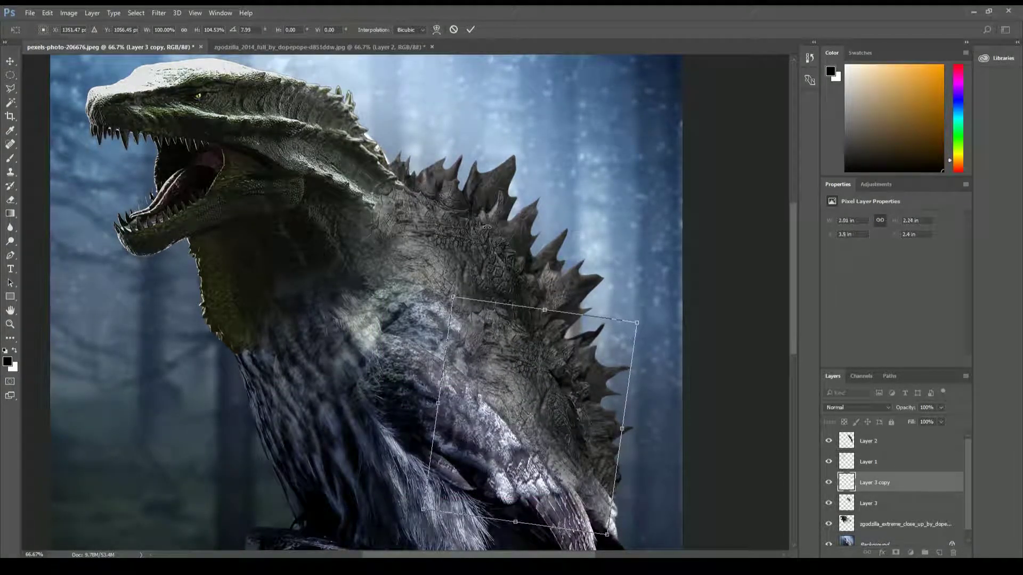
left_click(10, 61)
key("Return")
Soften the hard edges of the wing and shoulder scale patches with the Eraser
left_click(10, 199)
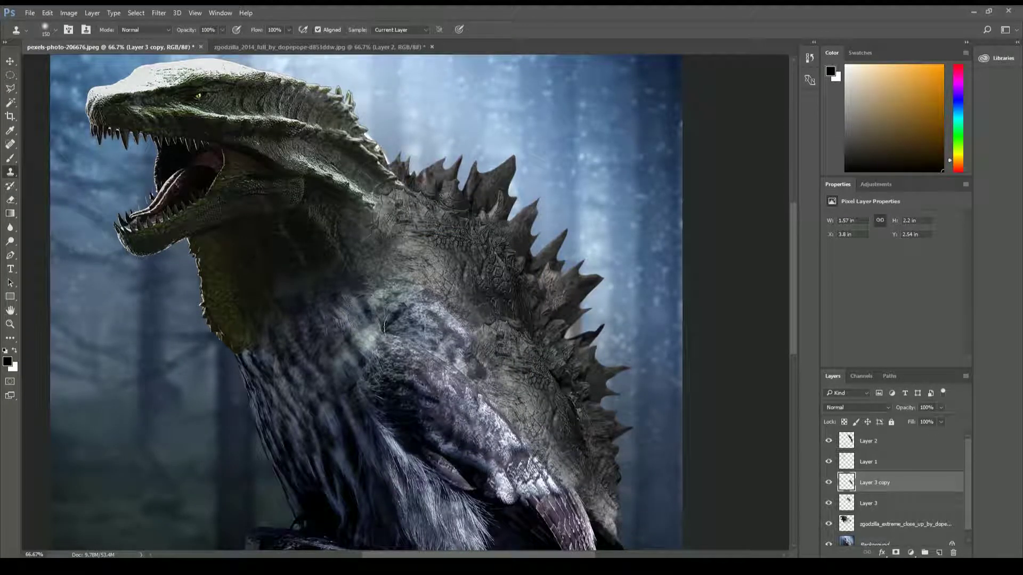
left_click_drag(394, 301, 443, 343)
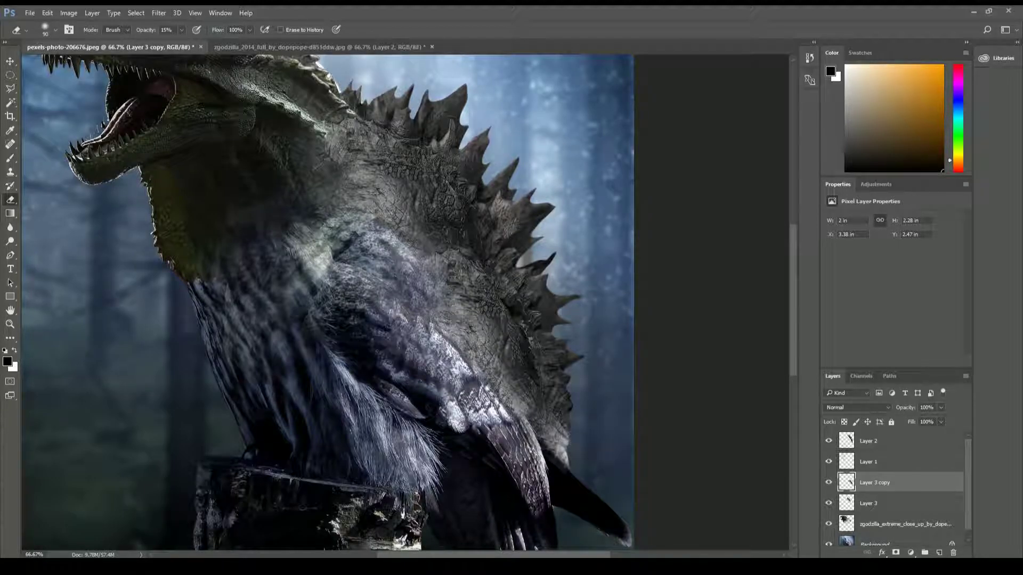
mouse_move(445, 324)
left_mouse_down()
mouse_move(491, 398)
mouse_move(454, 334)
mouse_move(511, 373)
left_mouse_up()
left_click_drag(482, 304, 544, 421)
left_click_drag(501, 352, 544, 421)
Zoom out to view the whole picture and add a new empty layer on top
left_click(909, 505)
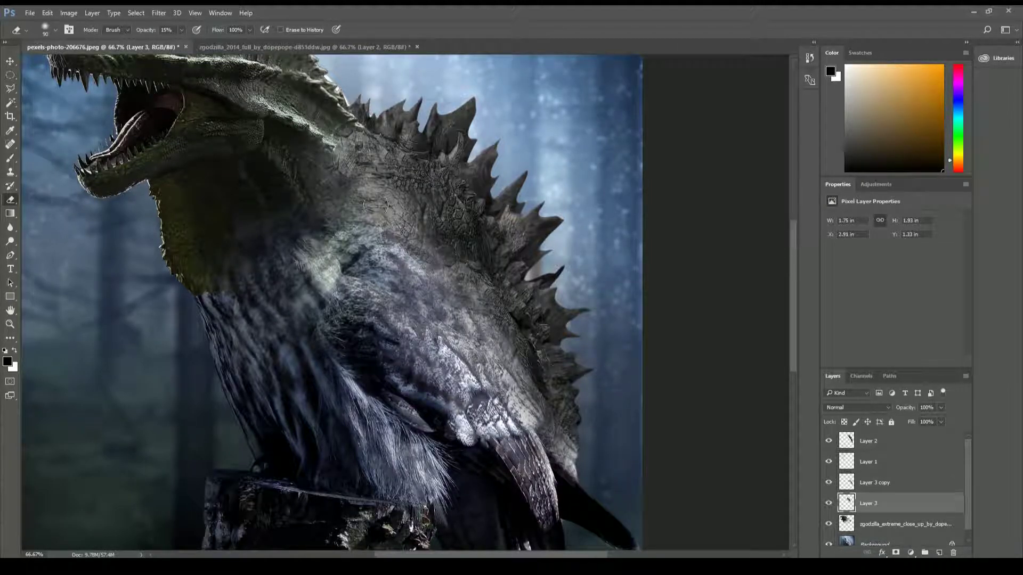
left_click_drag(67, 226, 99, 257)
left_click(12, 326)
left_click(246, 274, "alt")
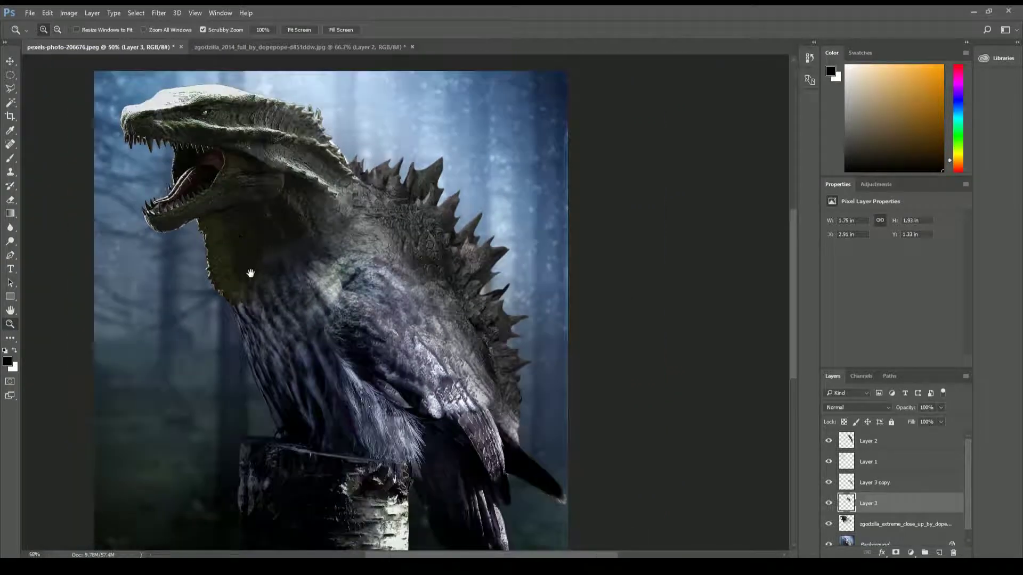
left_click(939, 553)
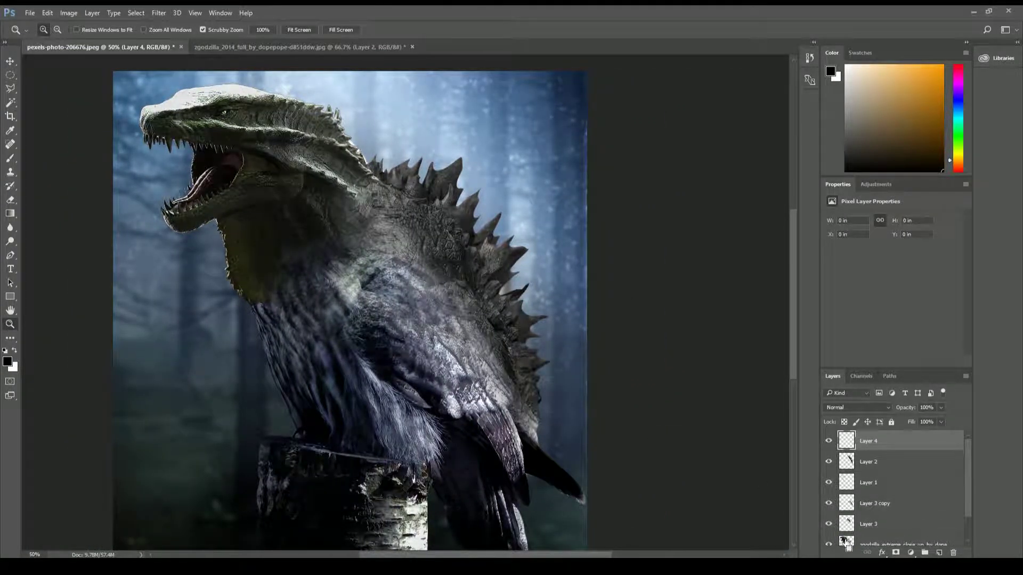
Paint grey over the Godzilla shape on a Color blend layer, lightening the jaw with white
left_click(846, 542, "ctrl")
key("b")
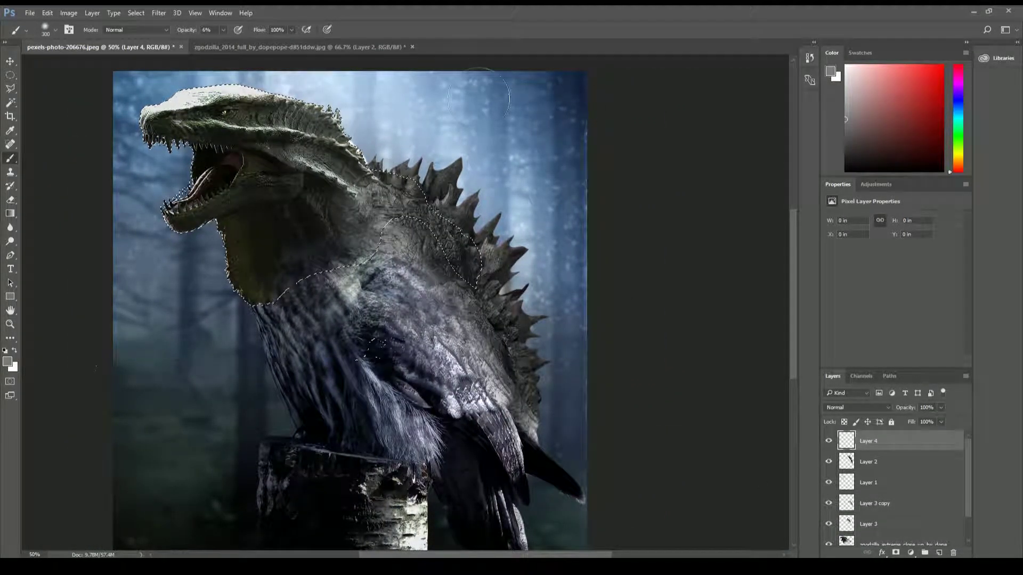
mouse_move(261, 93)
left_mouse_down()
mouse_move(152, 125)
mouse_move(160, 146)
left_mouse_up()
left_click(856, 407)
left_click(847, 399)
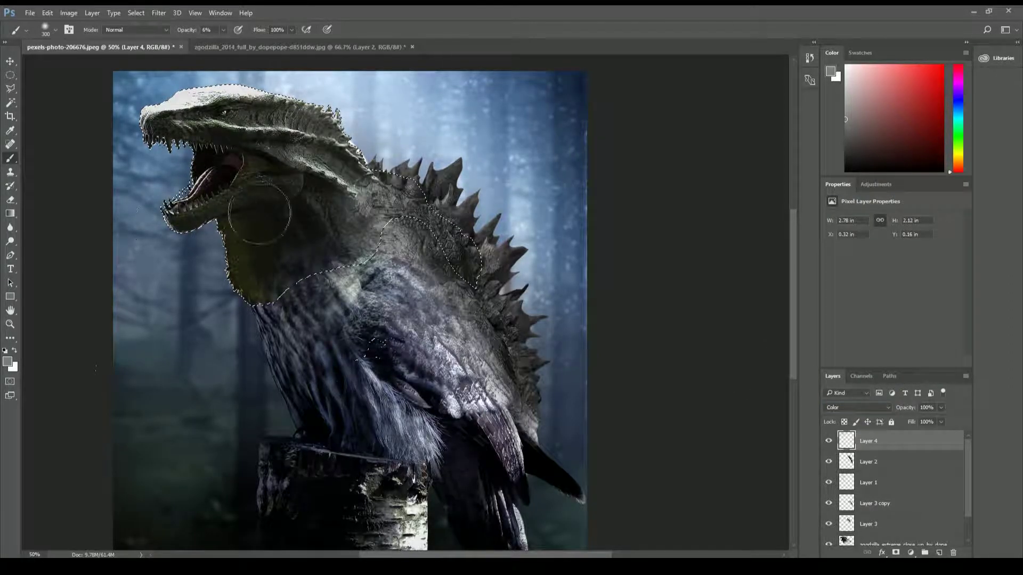
mouse_move(260, 212)
left_mouse_down()
mouse_move(262, 254)
mouse_move(242, 154)
left_mouse_up()
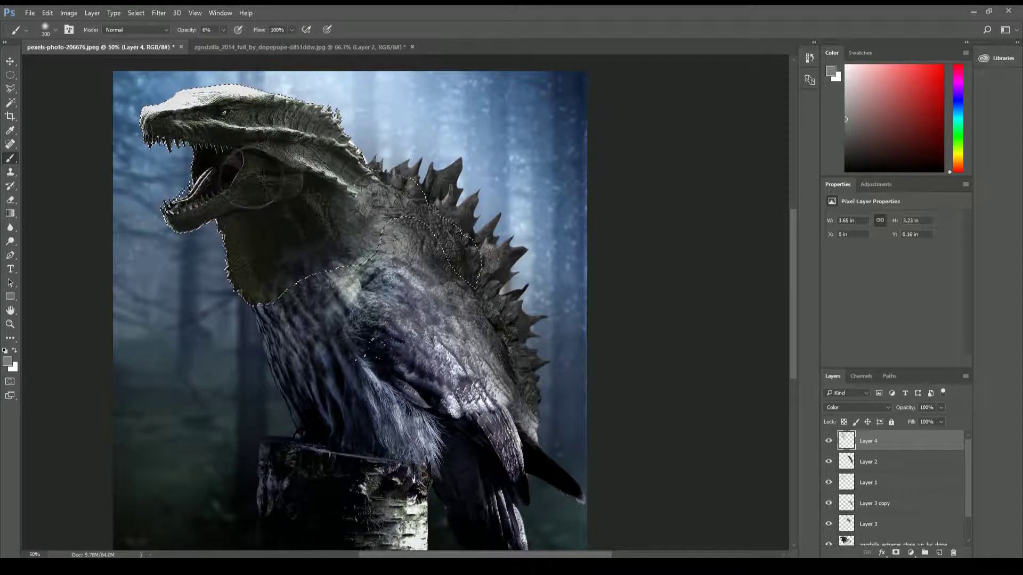
left_click(260, 177, "alt")
left_click_drag(259, 177, 269, 203)
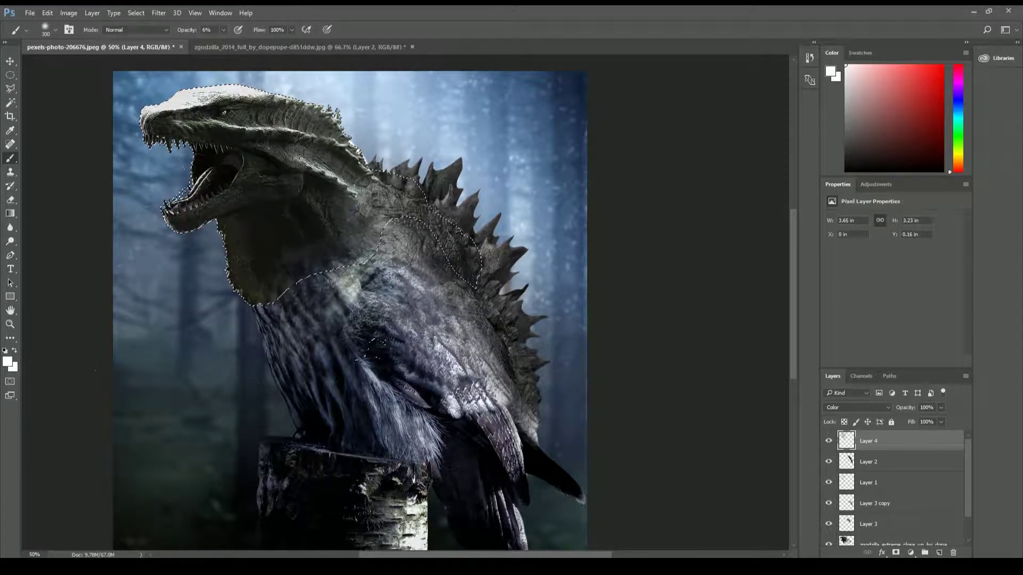
key("m")
key("ctrl+d")
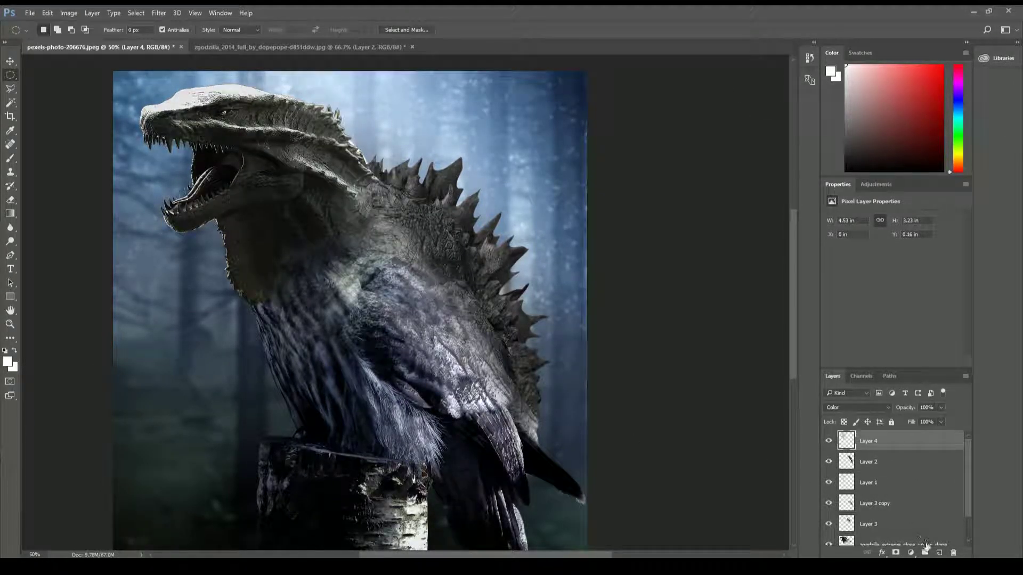
Add an Overlay layer and paint highlights over the head and throat
left_click(938, 553)
left_click(857, 407)
left_click(858, 297)
key("b")
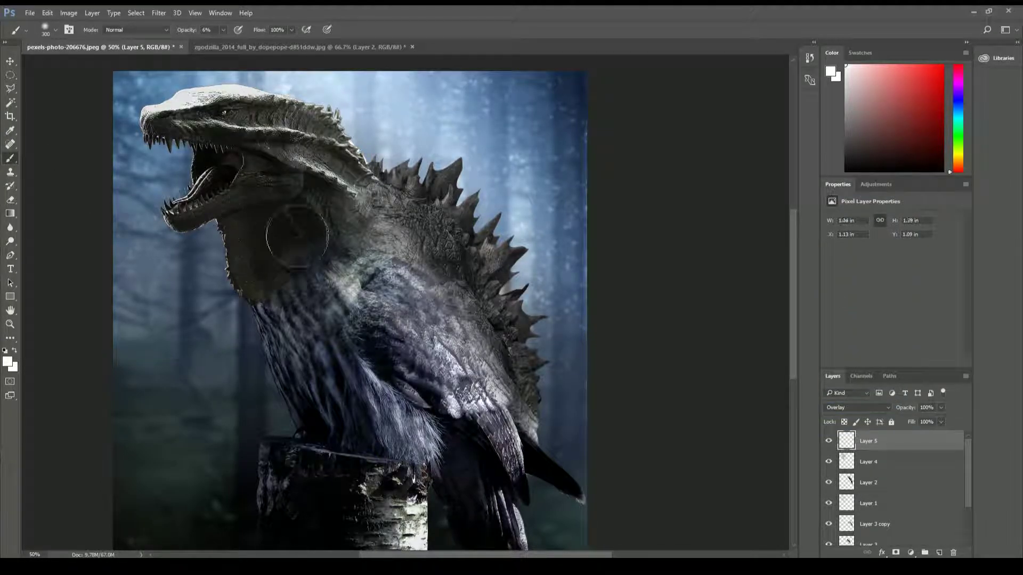
left_click_drag(297, 236, 279, 251)
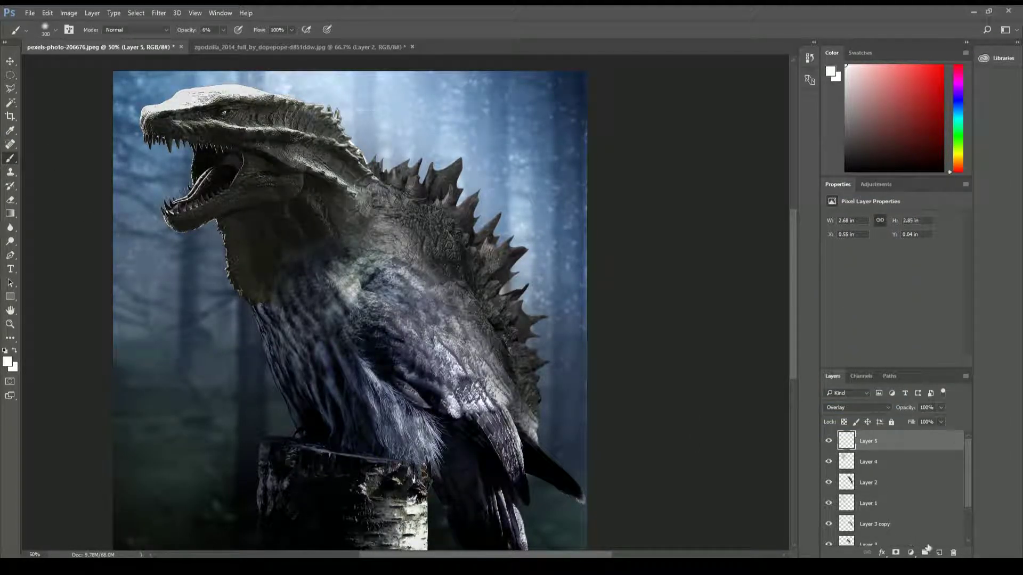
Add a Color blend layer and paint colour over the chest, head and neck
left_click(939, 553)
left_click(857, 408)
left_click_drag(322, 380, 368, 341)
left_click_drag(232, 48, 231, 48)
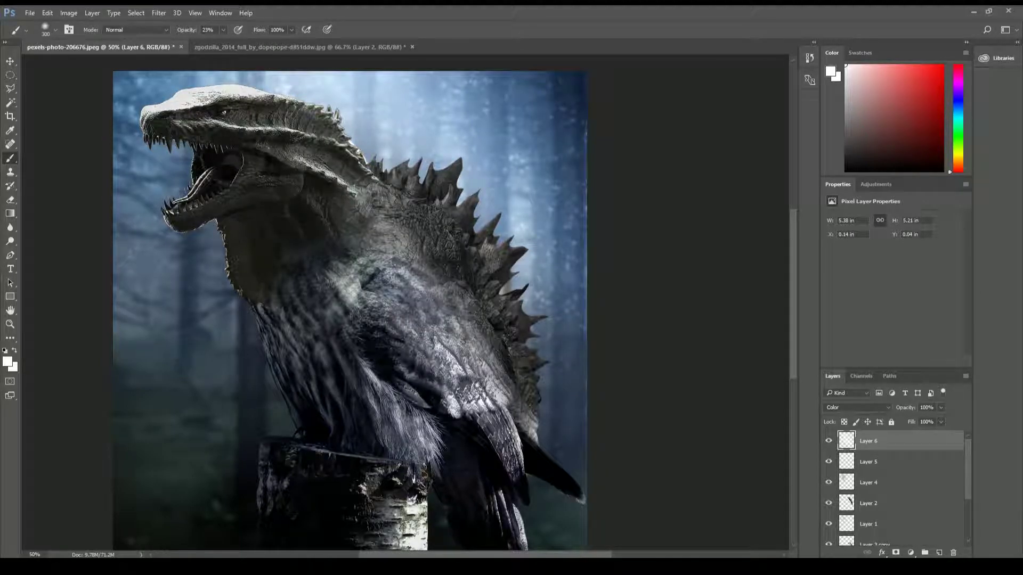
left_click_drag(275, 209, 280, 218)
scroll(895, 490, "down", 3)
Blur parts of the Godzilla close-up layer, then create a new empty layer
left_click(884, 521)
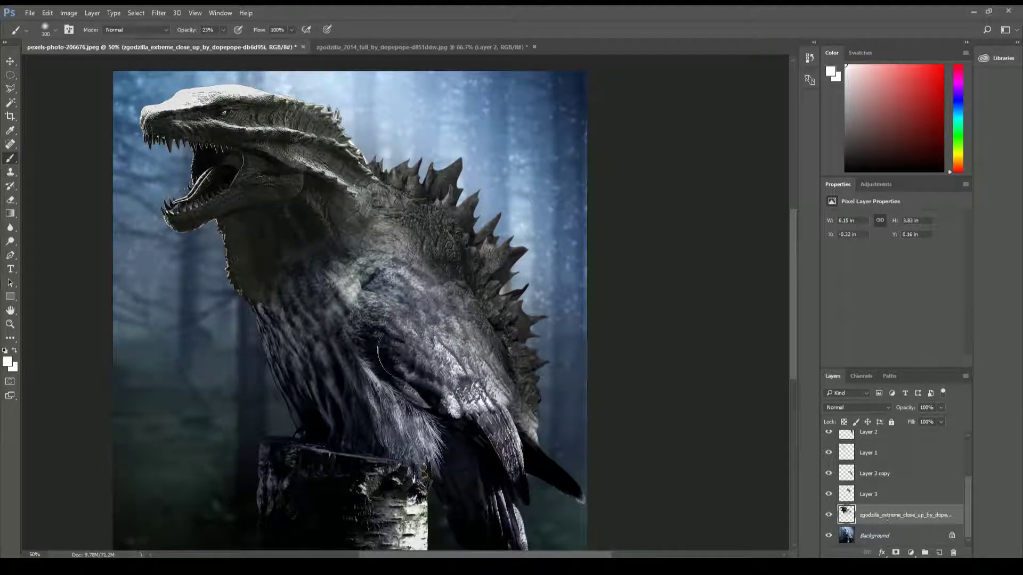
left_click(9, 228)
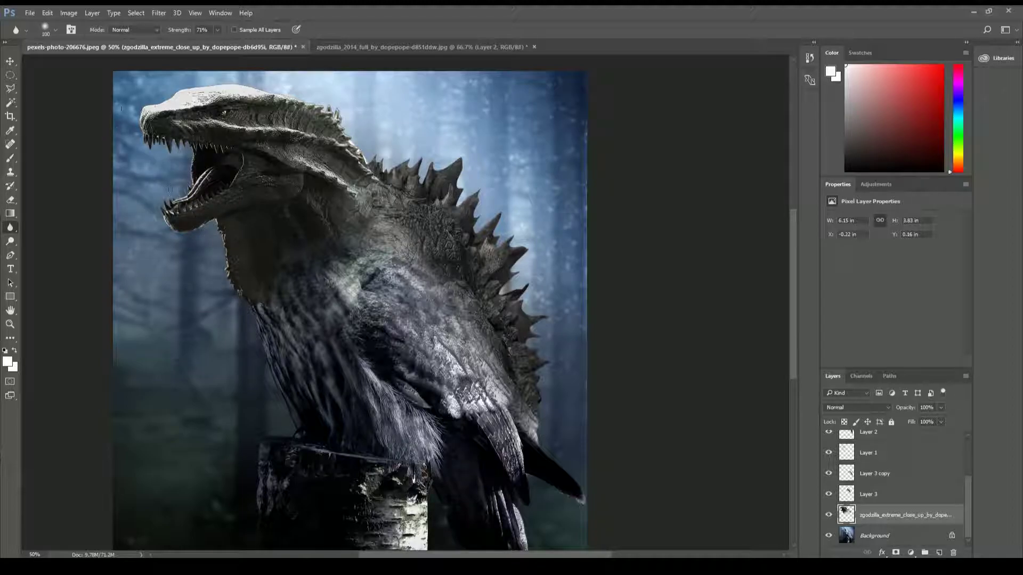
key("ctrl+shift+alt+n")
Set Layer 7 to Overlay and brush light strokes over the creature's head, jaw and spine
left_click(857, 408)
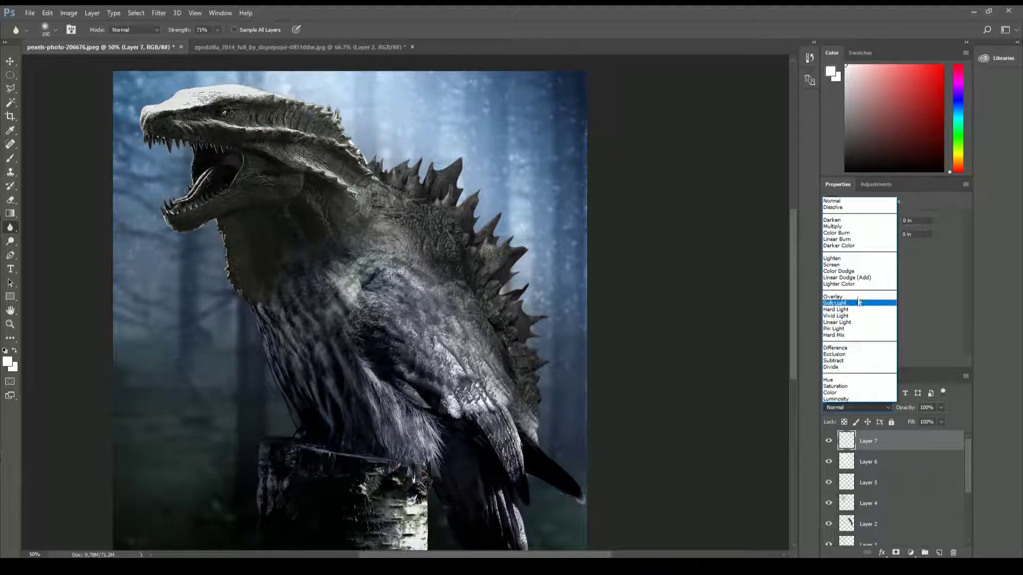
left_click(852, 297)
key("b")
left_click_drag(235, 213, 379, 341)
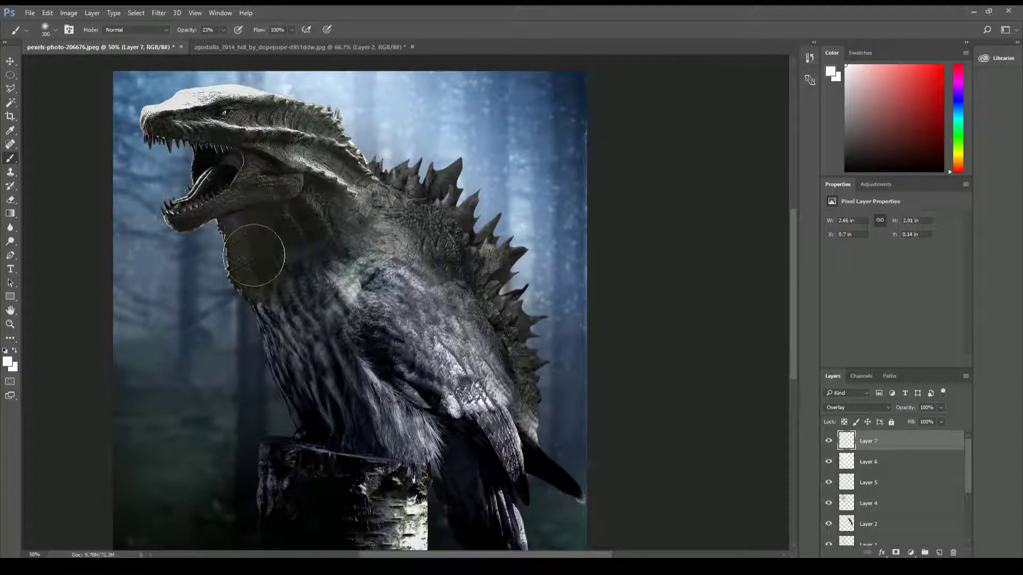
left_click_drag(434, 246, 497, 217)
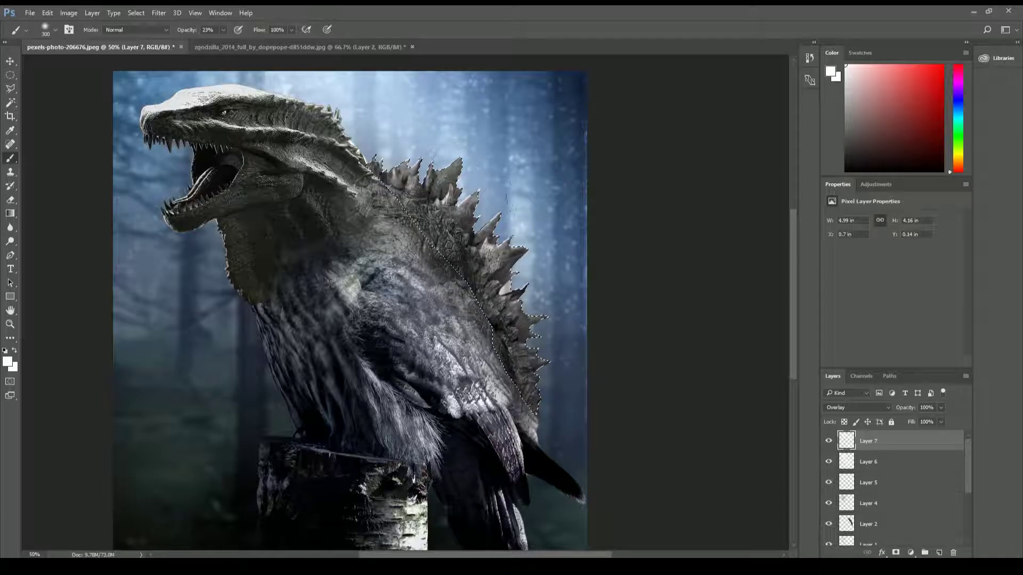
mouse_move(496, 219)
left_mouse_down()
mouse_move(570, 388)
mouse_move(430, 165)
left_mouse_up()
Clear the spine selection while stepping through Layers 2, 4 and back to 7
key("ctrl+d")
key("m")
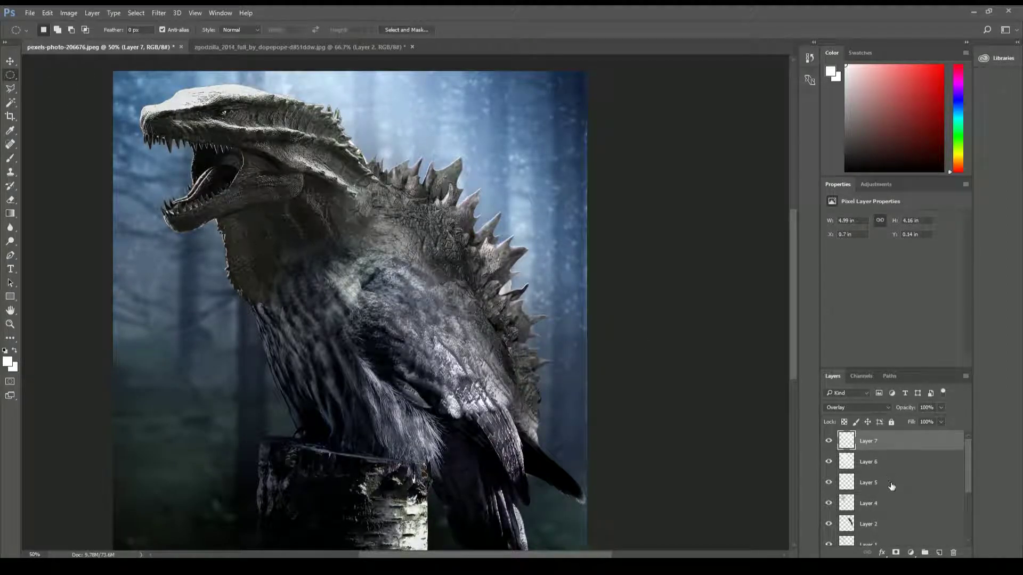
left_click(879, 524)
key("w")
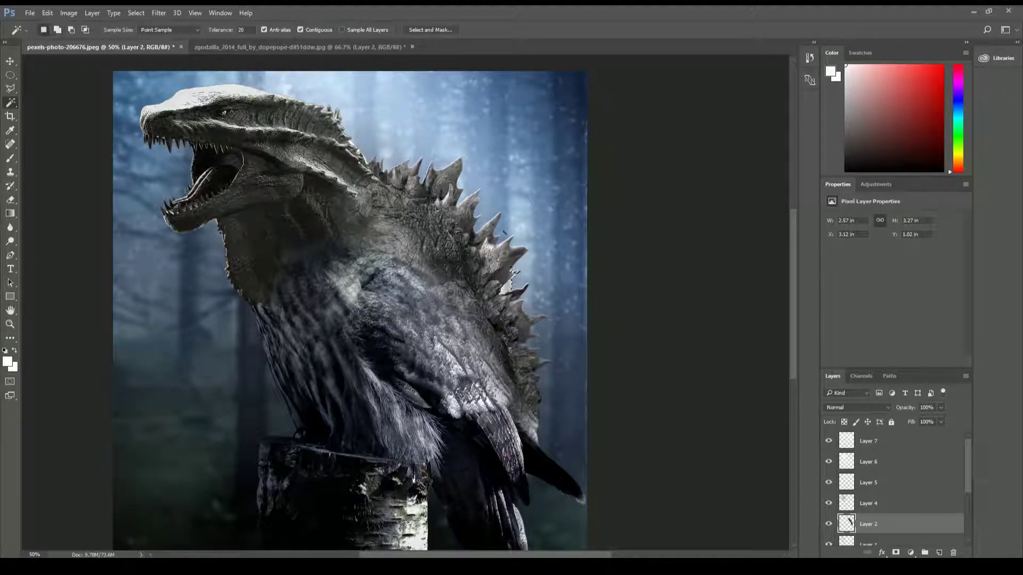
left_click(889, 504)
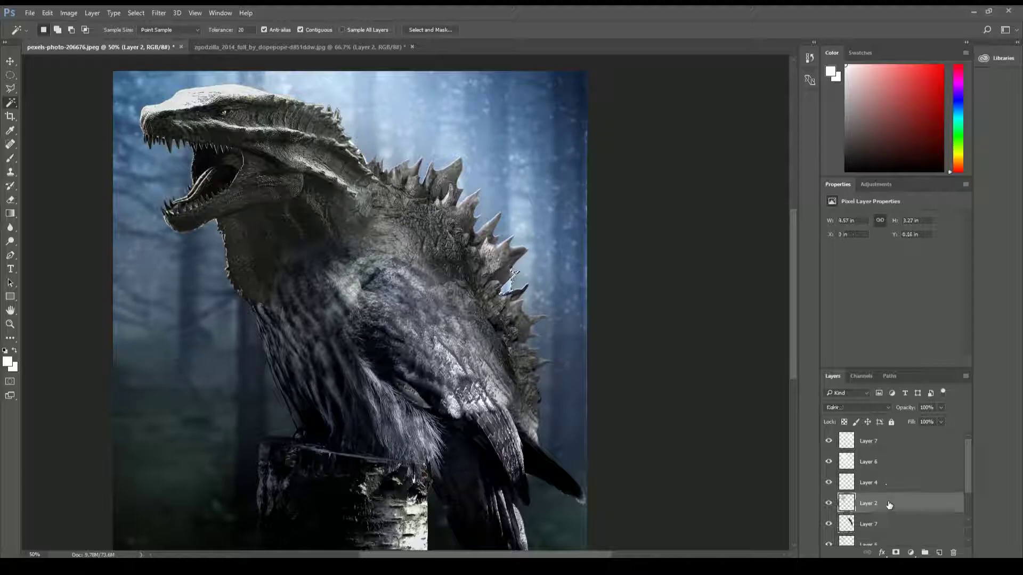
left_click(869, 442)
right_click(527, 251)
left_click(590, 408)
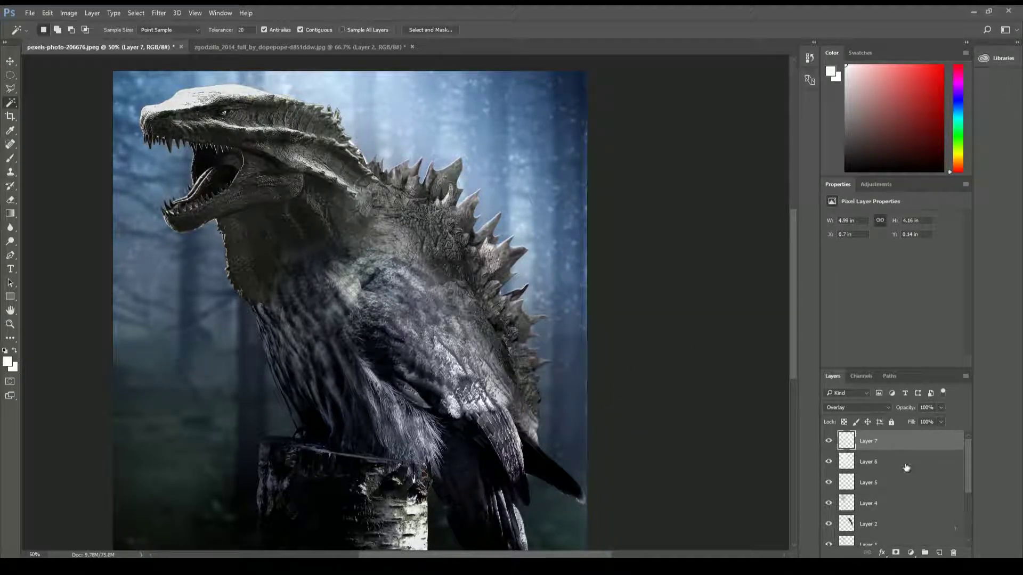
Reload and clear Layer 7's painted selection, then add Layer 8 in Soft Light mode
left_click(906, 463)
key("b")
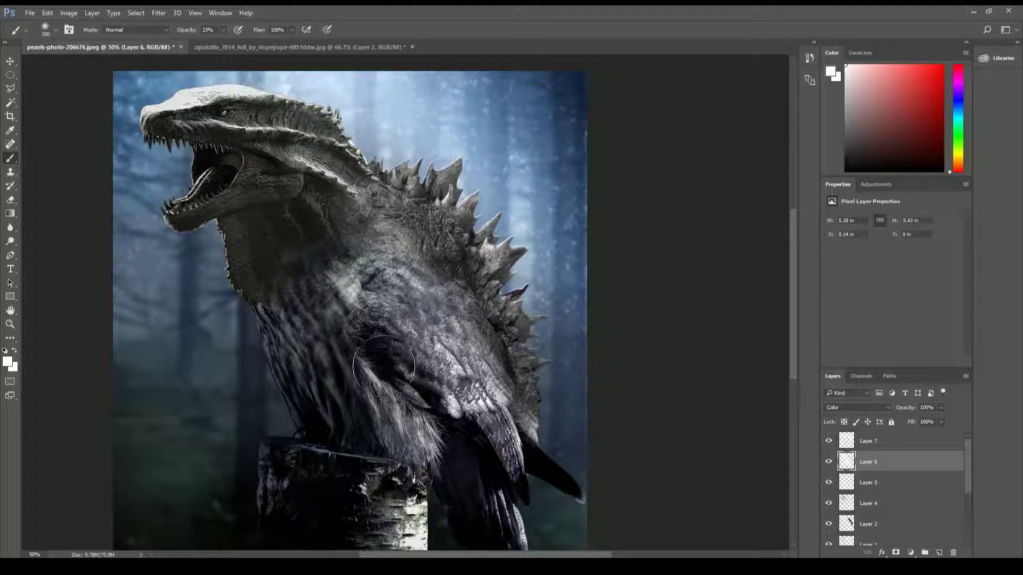
left_click(868, 441)
left_click(847, 441, "ctrl")
scroll(895, 479, "down", 3)
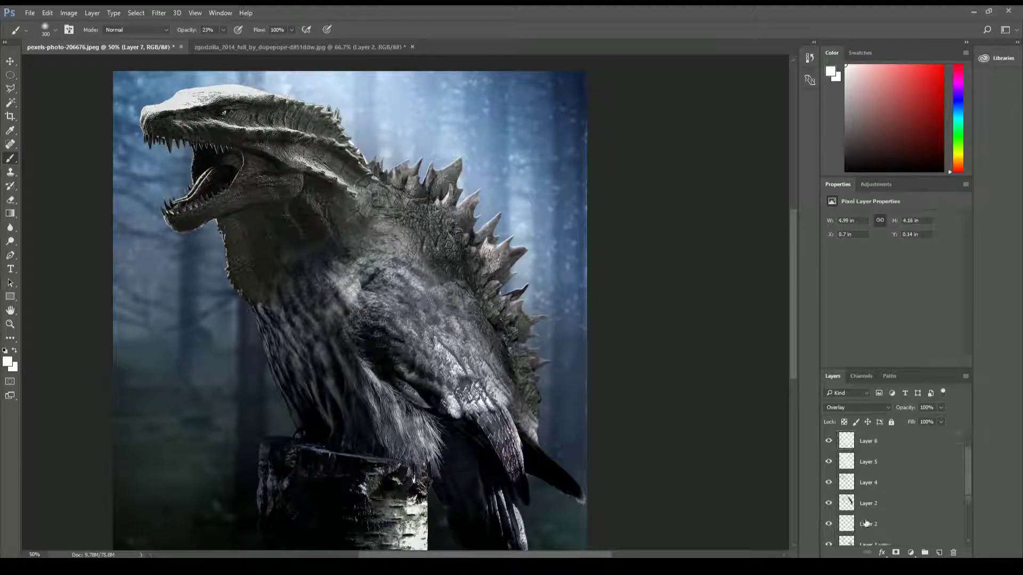
key("ctrl+d")
key("m")
scroll(895, 469, "up", 3)
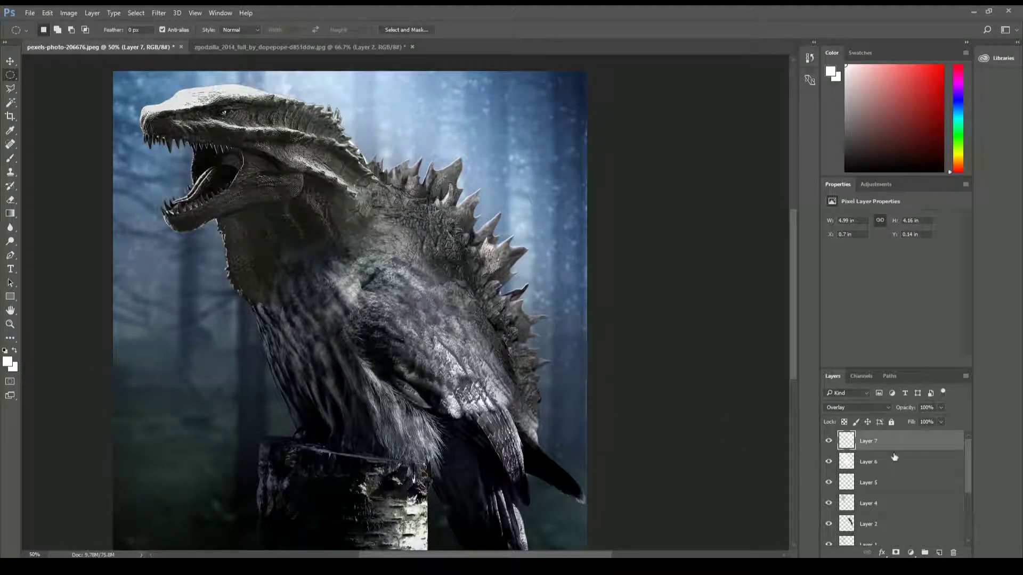
key("shift+alt+f")
Paint black shading over the body, neck and jaw on Layer 8, set to Normal
left_click(10, 158)
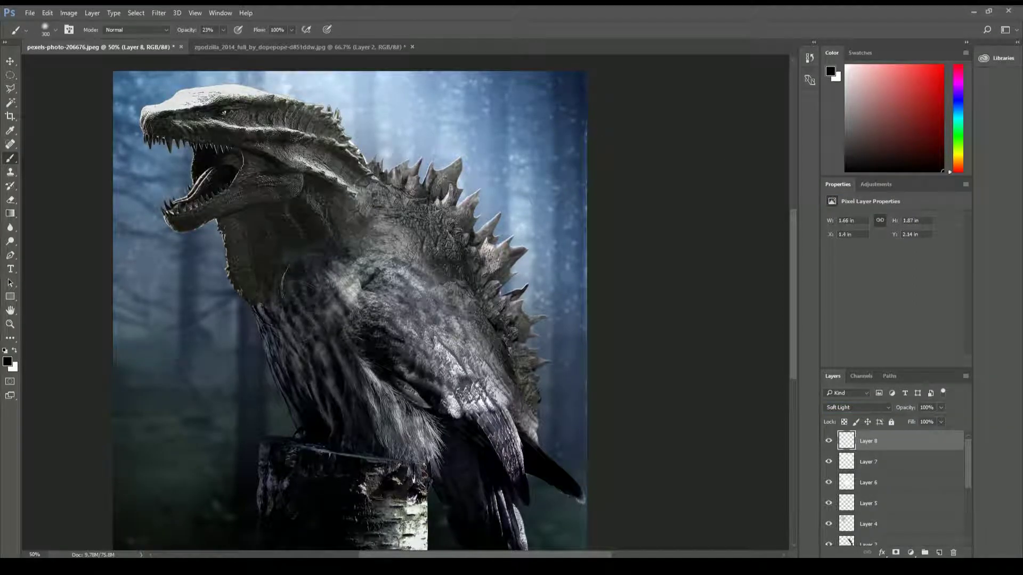
mouse_move(267, 267)
left_mouse_down()
mouse_move(411, 347)
mouse_move(426, 448)
left_mouse_up()
left_click_drag(479, 255, 373, 266)
left_click(857, 407)
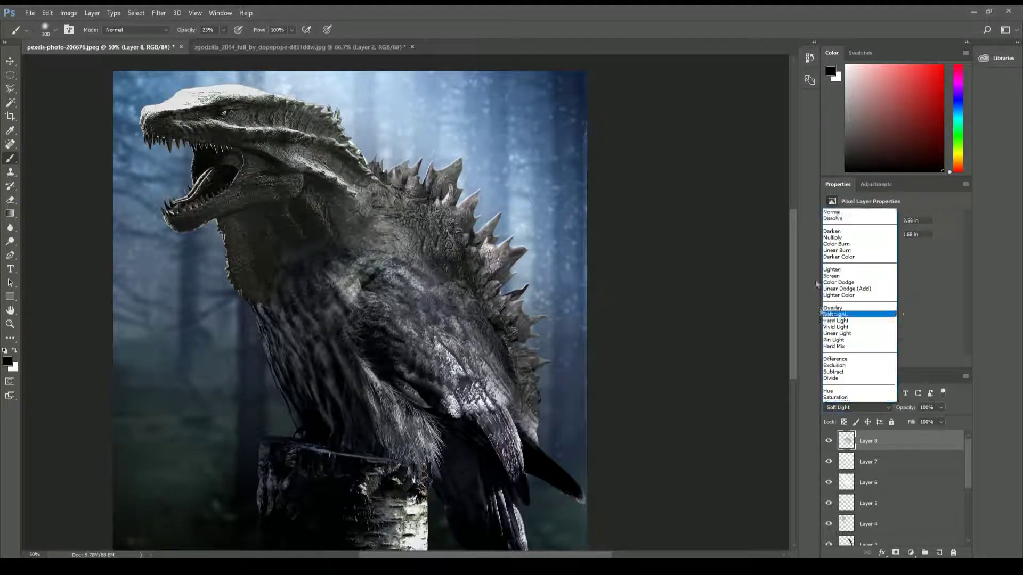
left_click(842, 212)
mouse_move(266, 277)
left_mouse_down()
mouse_move(373, 229)
mouse_move(506, 432)
left_mouse_up()
left_click_drag(373, 219, 265, 296)
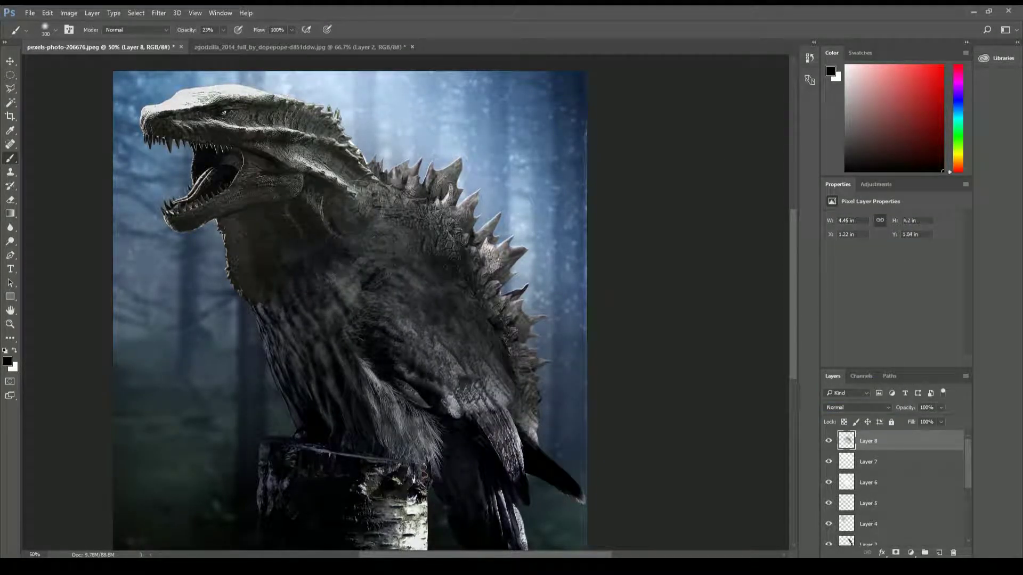
mouse_move(277, 154)
left_mouse_down()
mouse_move(352, 208)
mouse_move(363, 285)
mouse_move(366, 197)
mouse_move(528, 407)
left_mouse_up()
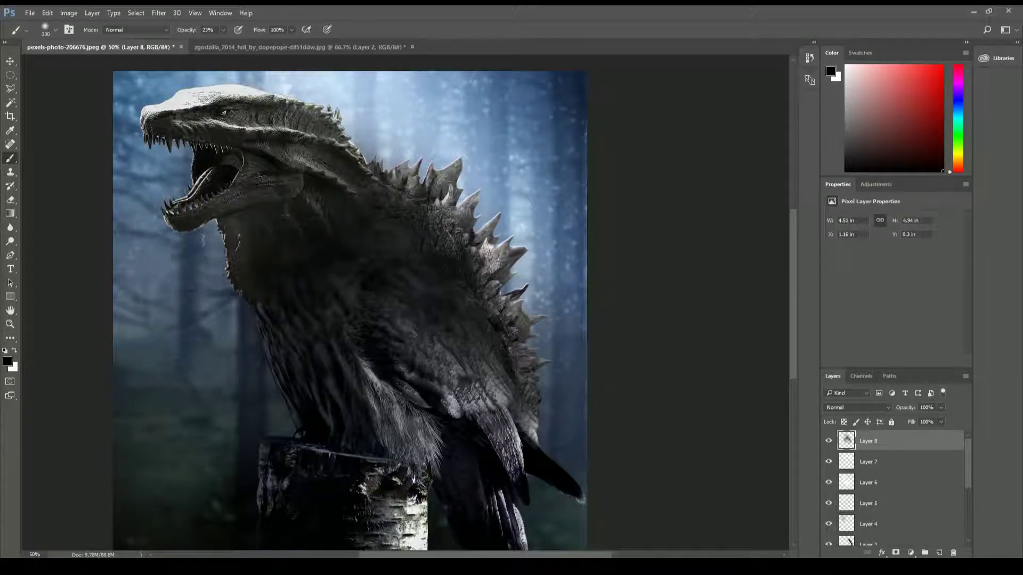
Add Layer 9 in Overlay and darken the neck and body with a large black brush
left_click(939, 553)
left_click(857, 408)
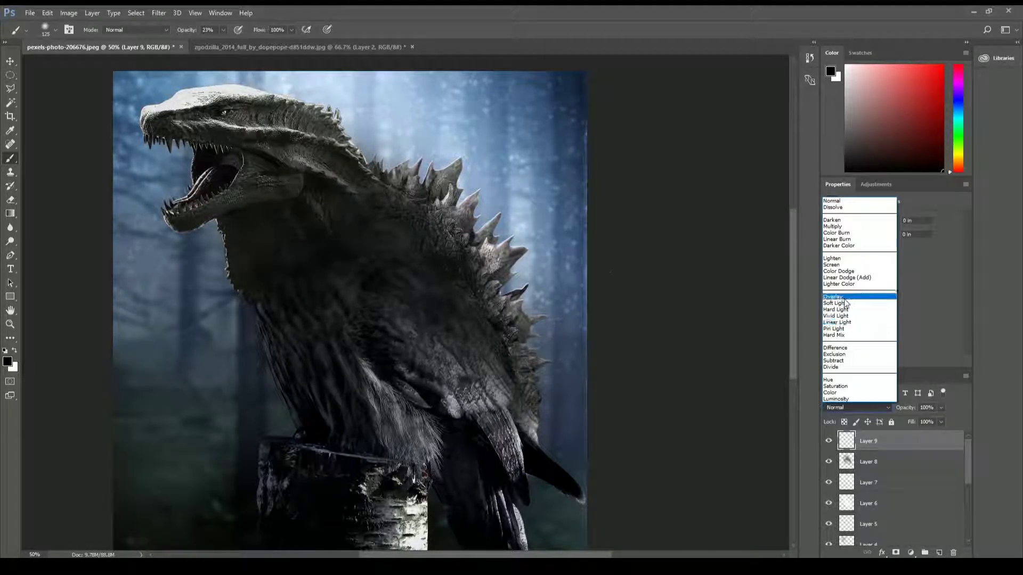
left_click(842, 292)
key("bracketright")
key("bracketright")
key("bracketright")
mouse_move(298, 165)
left_mouse_down()
mouse_move(315, 309)
mouse_move(433, 302)
mouse_move(483, 446)
left_mouse_up()
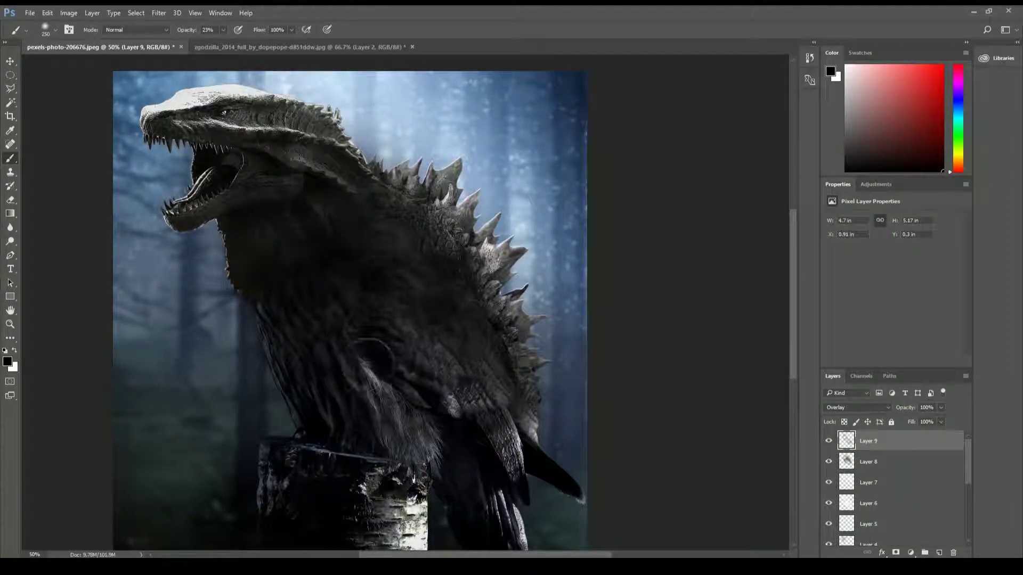
key("bracketleft")
key("bracketleft")
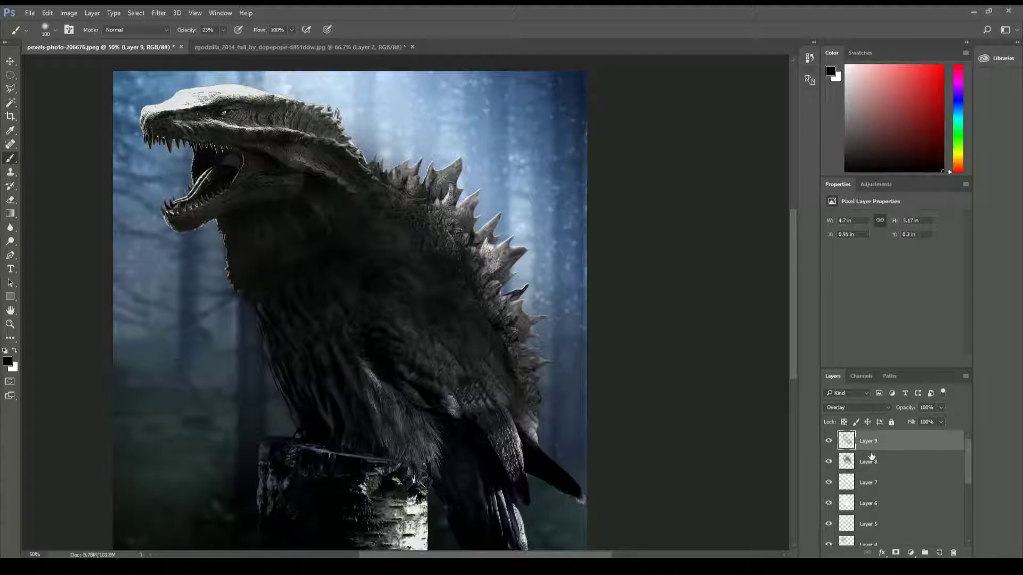
Add Layer 10 in Overlay and brighten the neck and body with white strokes
left_click(939, 552)
left_click(857, 408)
left_click(842, 299)
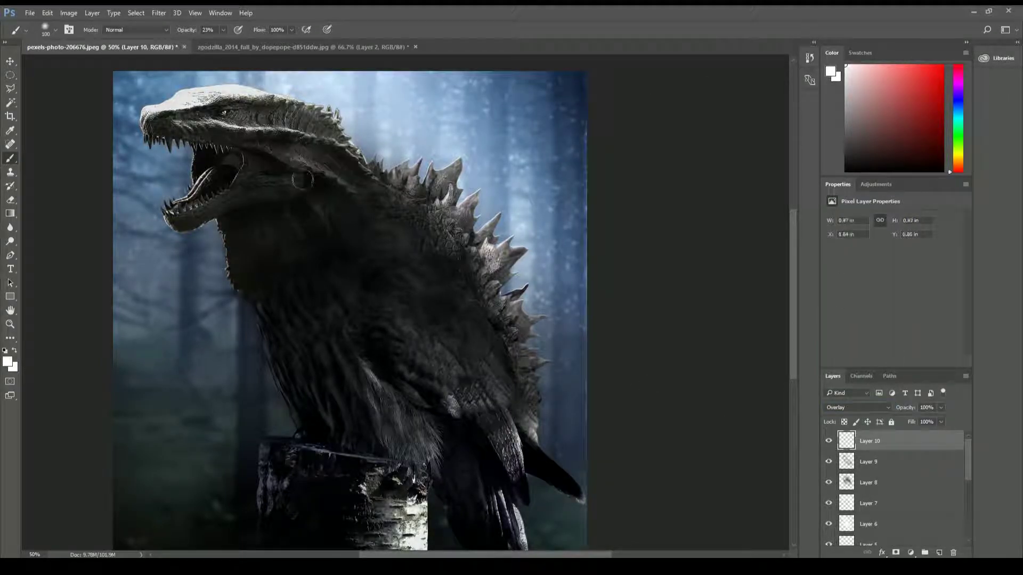
key("bracketright")
key("bracketright")
key("bracketright")
mouse_move(309, 290)
left_mouse_down()
mouse_move(330, 308)
mouse_move(380, 263)
mouse_move(380, 155)
left_mouse_up()
Copy a leg scale patch from the full-body Godzilla into the owl image, rotated onto the chest
left_click(301, 47)
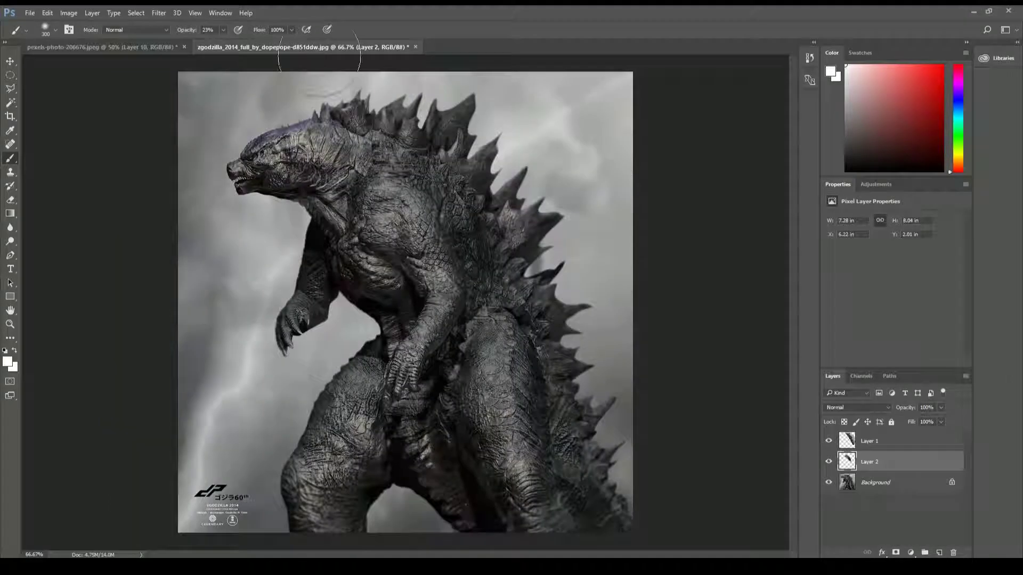
left_click(875, 482)
left_click(10, 89)
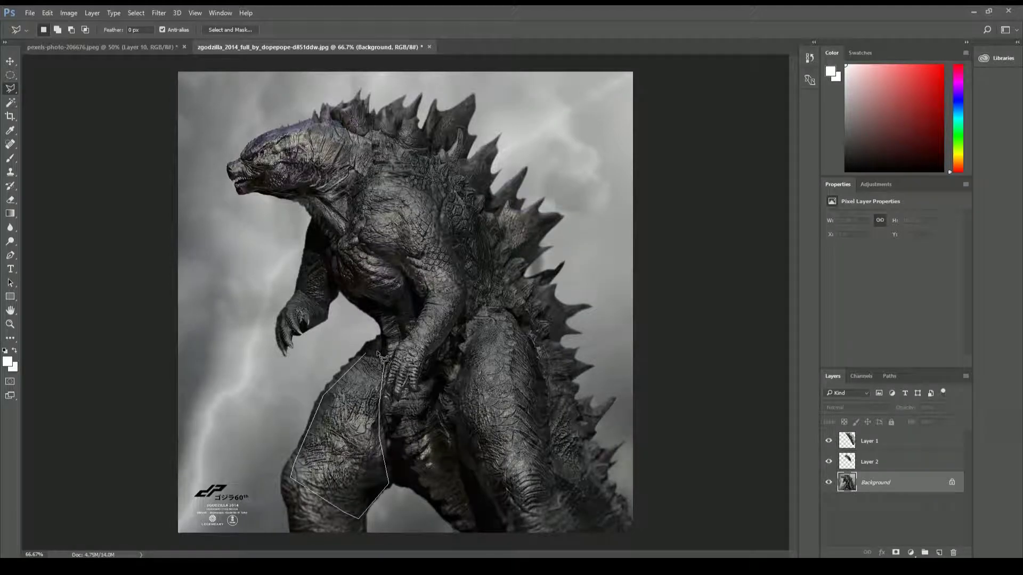
left_click(379, 354)
key("ctrl+j")
key("v")
mouse_move(90, 44)
left_mouse_down()
mouse_move(305, 228)
mouse_move(257, 274)
left_mouse_up()
right_click(345, 233)
left_click(373, 258)
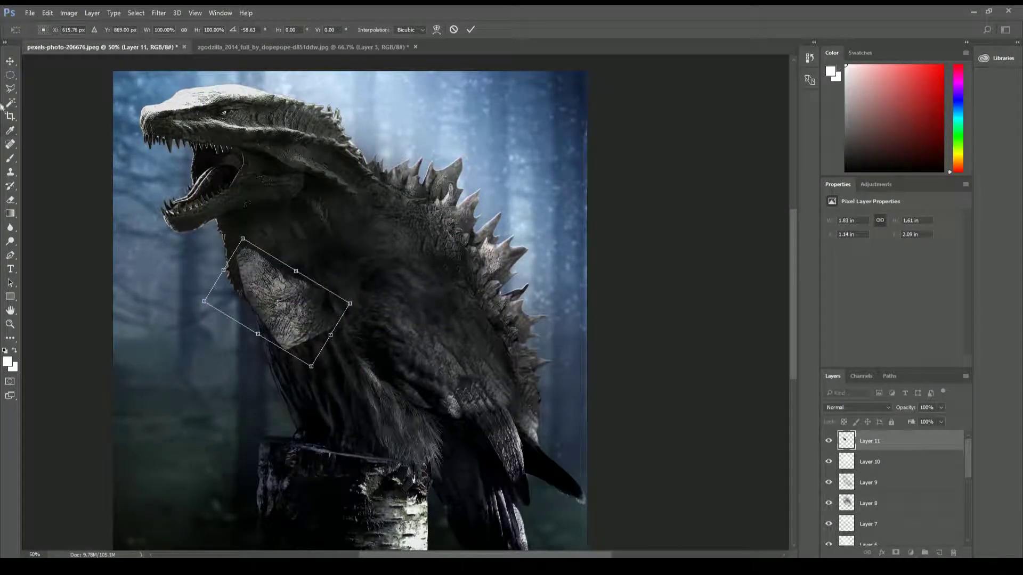
key("Return")
Try several blend modes on the scale patch, settling on Lighten at 28% opacity
left_click(856, 408)
left_click(840, 221)
key("Down")
key("Down")
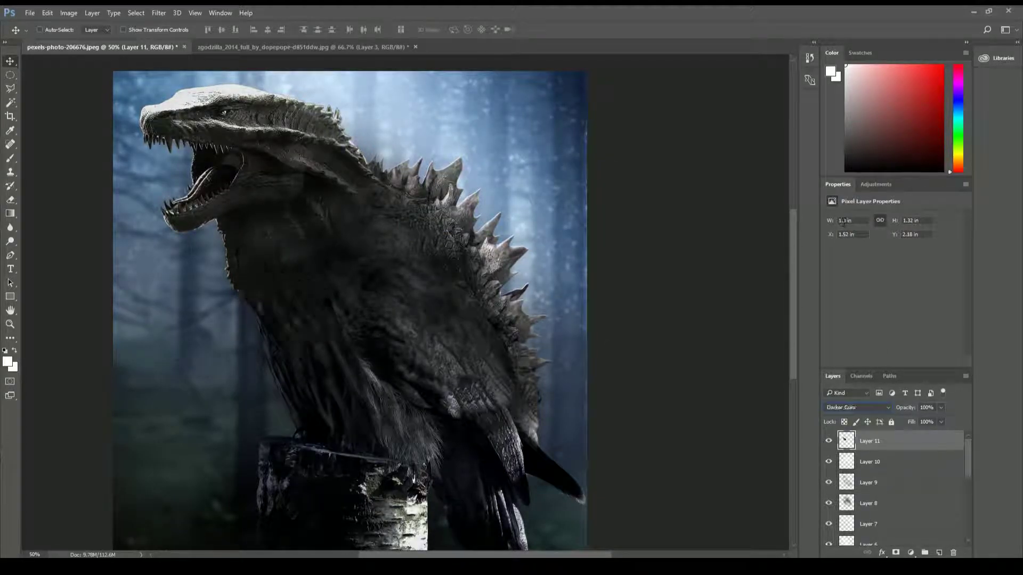
key("Down")
key("Down")
key("Down")
key("Down")
key("Down")
key("Down")
key("Down")
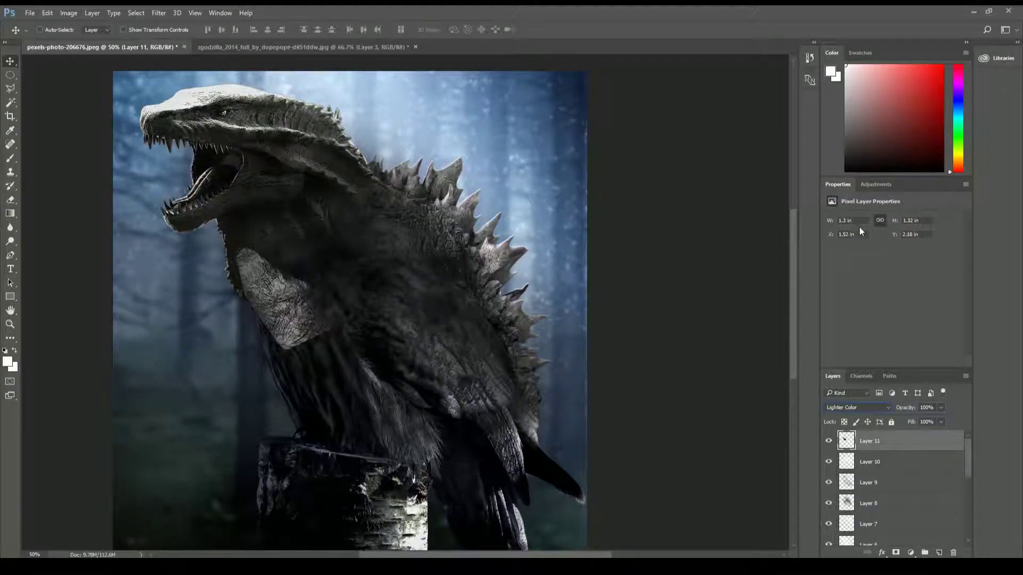
key("Down")
key("Down")
key("Down")
key("Down")
key("Down")
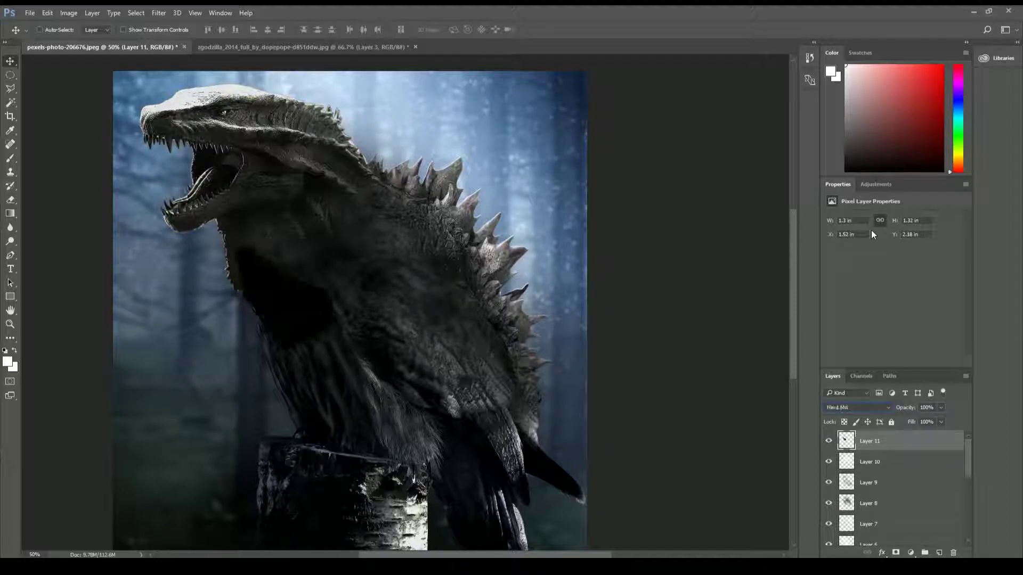
key("Down")
key("Down")
left_click(857, 408)
left_click(848, 266)
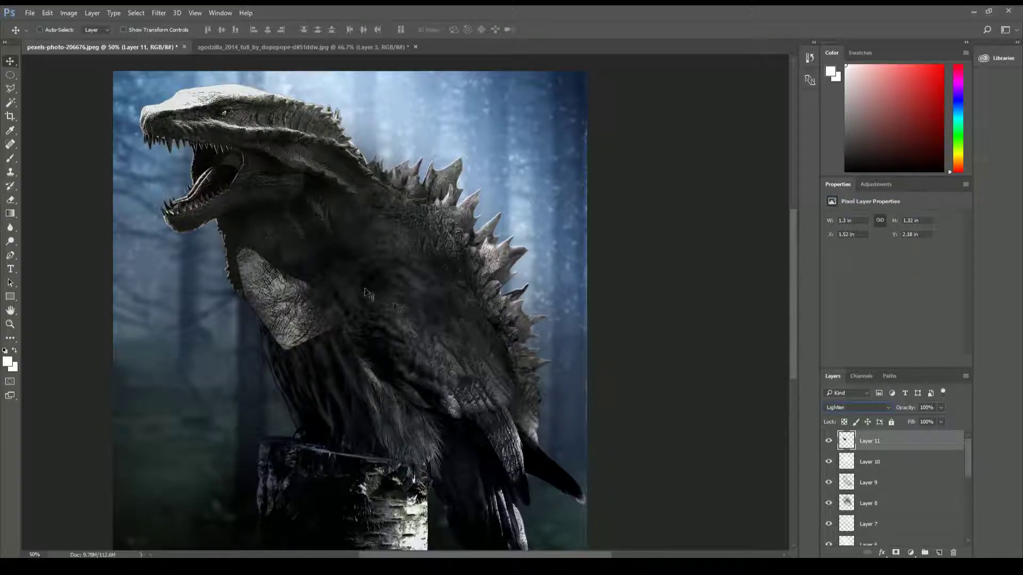
left_click_drag(918, 425, 905, 417)
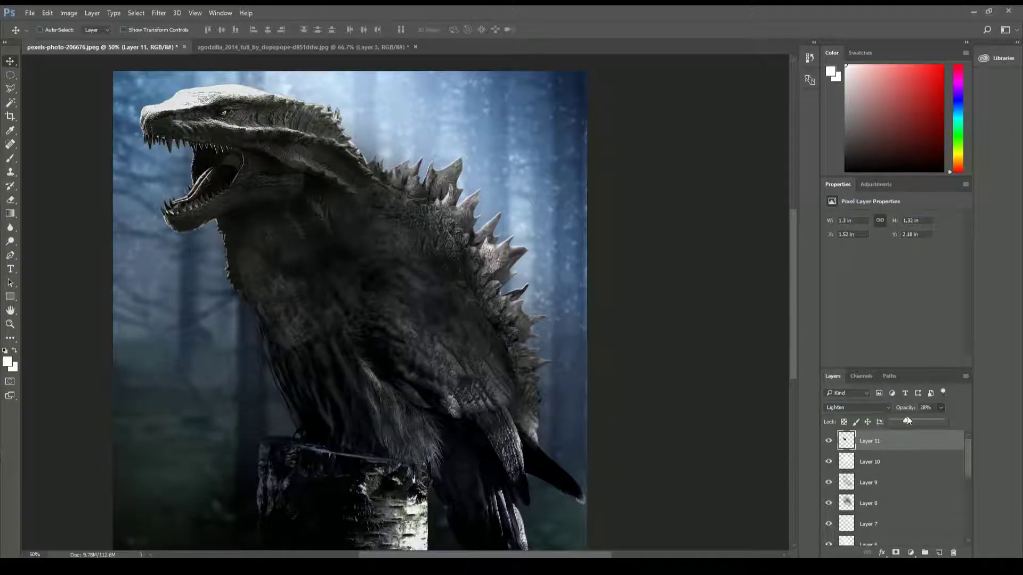
Enlarge the chest texture patch to about 165%, erase its edges, and raise opacity to 38%
right_click(323, 251)
left_click(367, 359)
left_click_drag(342, 355, 402, 403)
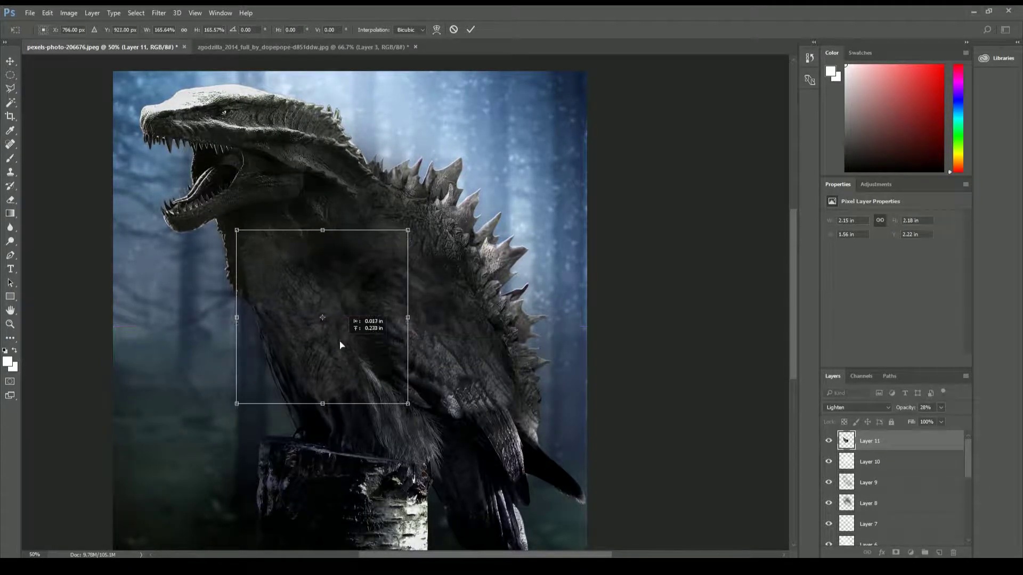
key("Return")
left_click(10, 200)
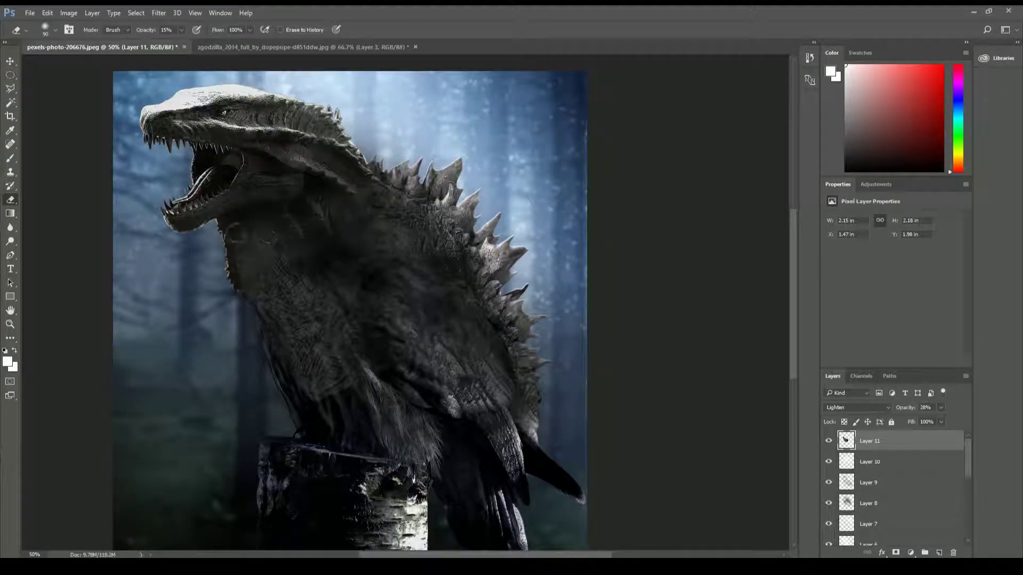
left_click_drag(372, 386, 340, 397)
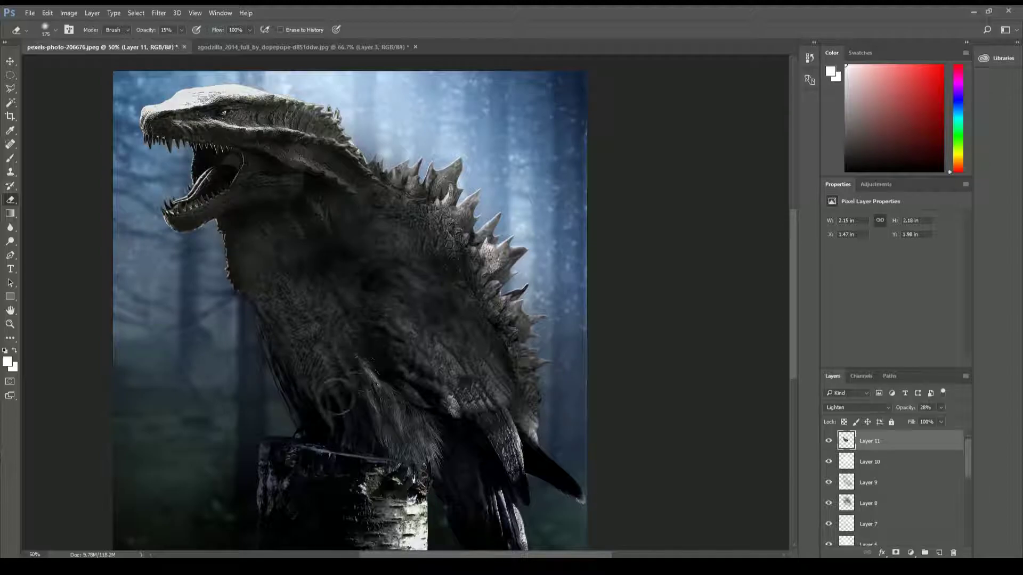
left_click(941, 408)
left_click_drag(938, 421, 937, 420)
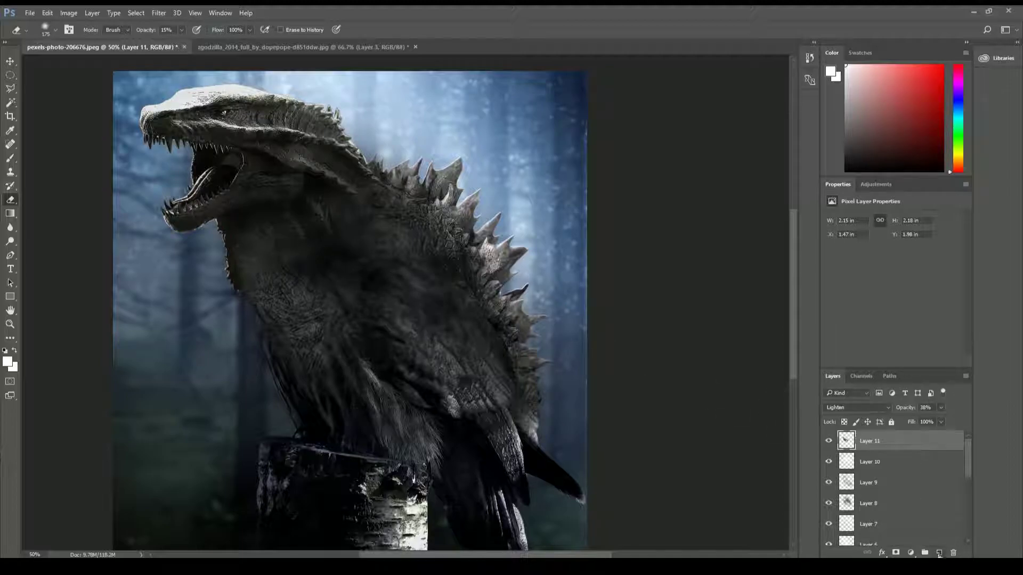
Add a new Overlay layer and pick a light bluish-grey paint colour
left_click(940, 553)
left_click(857, 408)
left_click(842, 304)
left_click(958, 99)
left_click(870, 90)
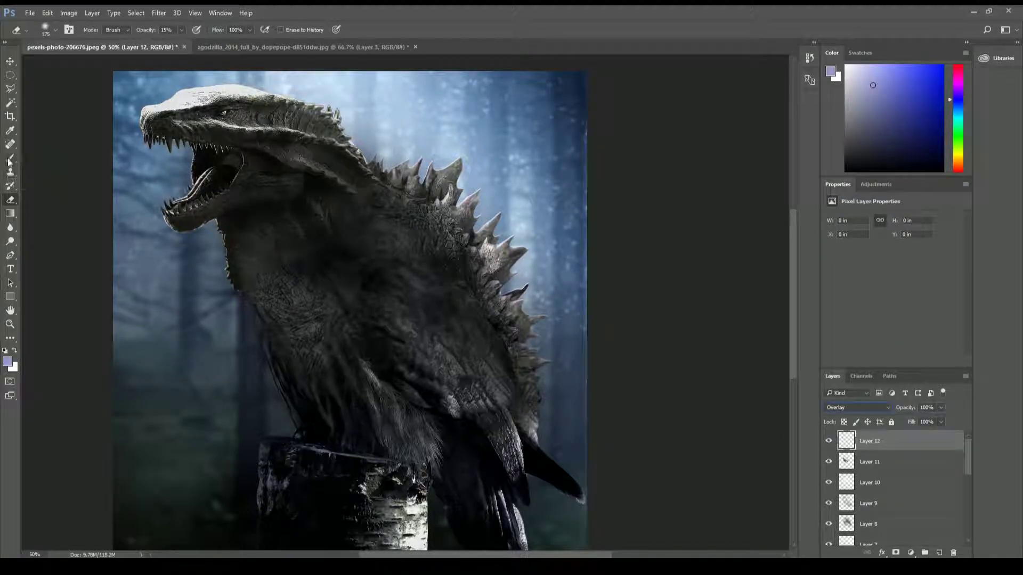
Load the spine selection from Layer 8 and paint pale yellow along the spines
left_click(10, 158)
left_click_drag(291, 204, 351, 239)
left_click(958, 106)
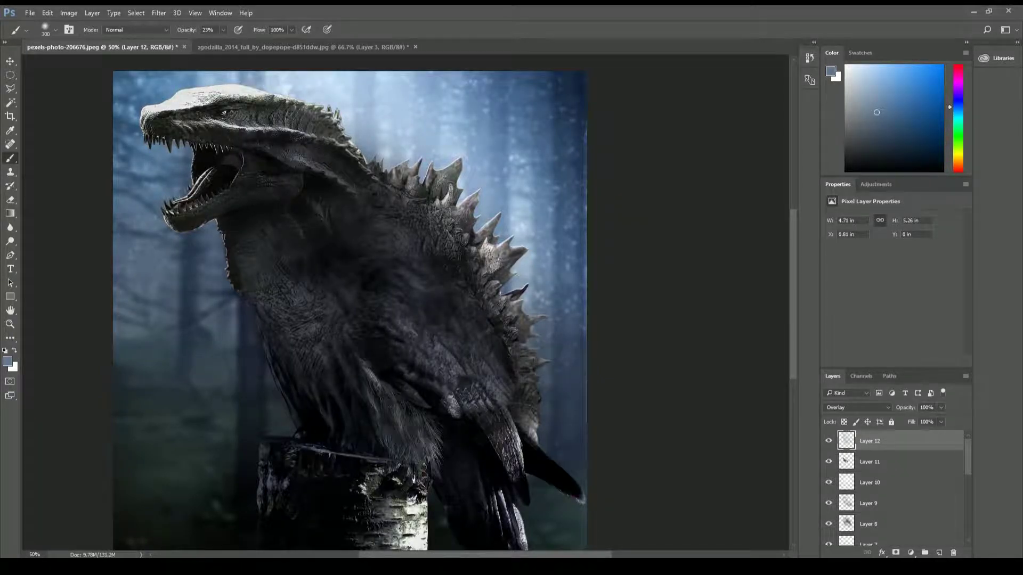
scroll(895, 480, "down", 3)
left_click(847, 542, "ctrl")
left_click_drag(554, 365, 495, 250)
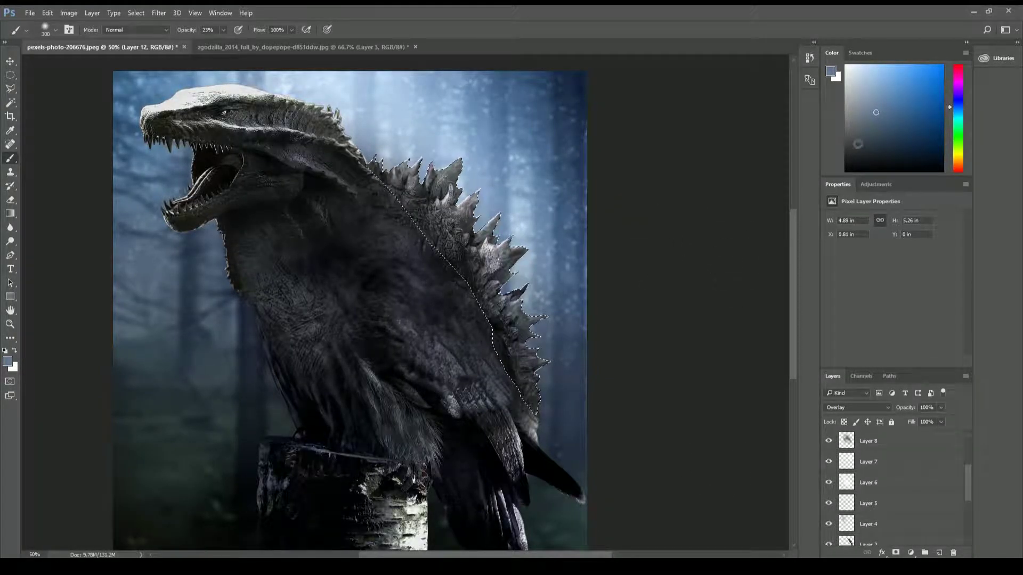
left_click(958, 126)
left_click(958, 154)
left_click(881, 76)
mouse_move(431, 176)
left_mouse_down()
mouse_move(418, 152)
mouse_move(533, 330)
left_mouse_up()
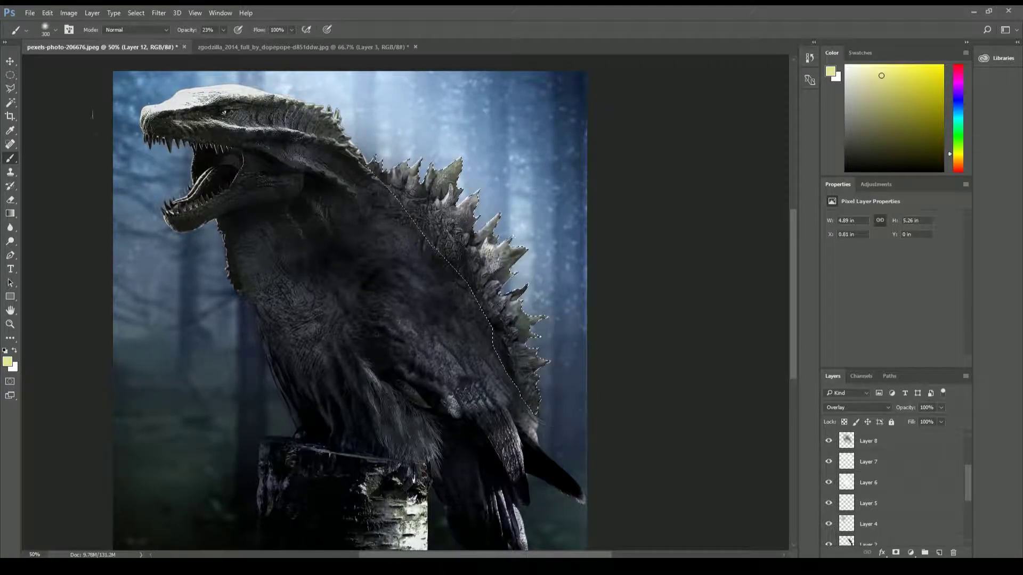
Select the head and neck, paint them light blue, then deselect
key("m")
scroll(866, 505, "down", 3)
left_click(847, 542, "ctrl")
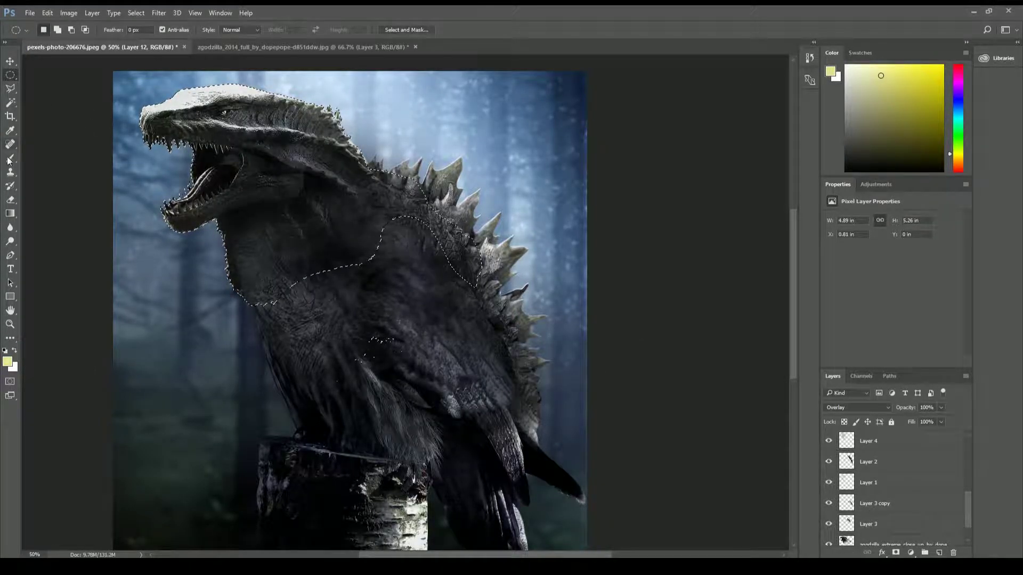
key("b")
left_click(958, 109)
mouse_move(176, 149)
left_mouse_down()
mouse_move(159, 206)
mouse_move(176, 138)
left_mouse_up()
key("ctrl+d")
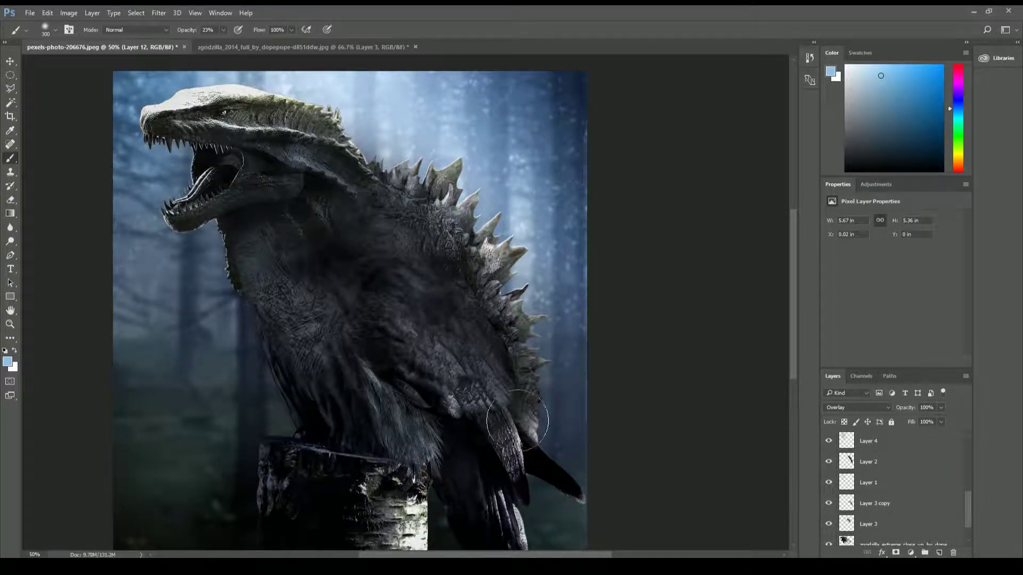
scroll(874, 470, "up", 5)
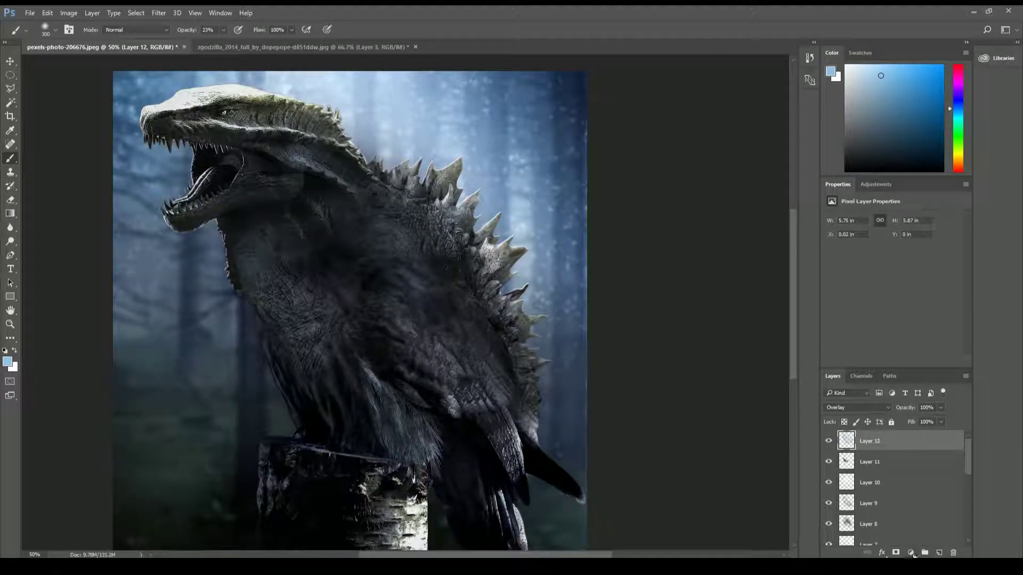
Add a Color Balance adjustment shifting shadows blue/red, midtones cyan and highlights yellow
left_click(911, 553)
left_click(939, 438)
left_click_drag(878, 278, 887, 282)
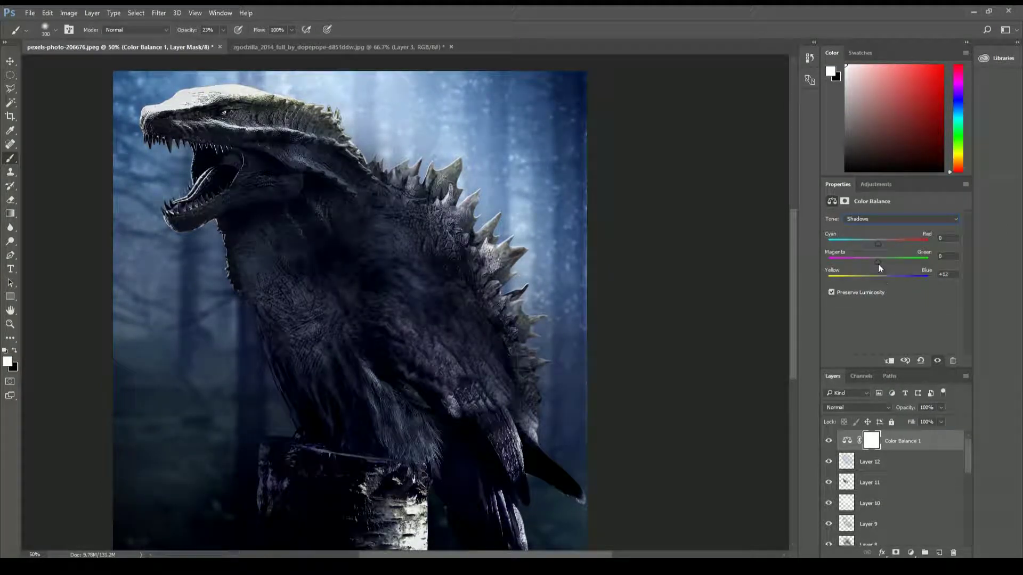
left_click_drag(878, 244, 875, 280)
mouse_move(879, 243)
left_mouse_down()
mouse_move(868, 244)
mouse_move(883, 261)
mouse_move(868, 278)
left_mouse_up()
left_click(906, 219)
left_click(863, 229)
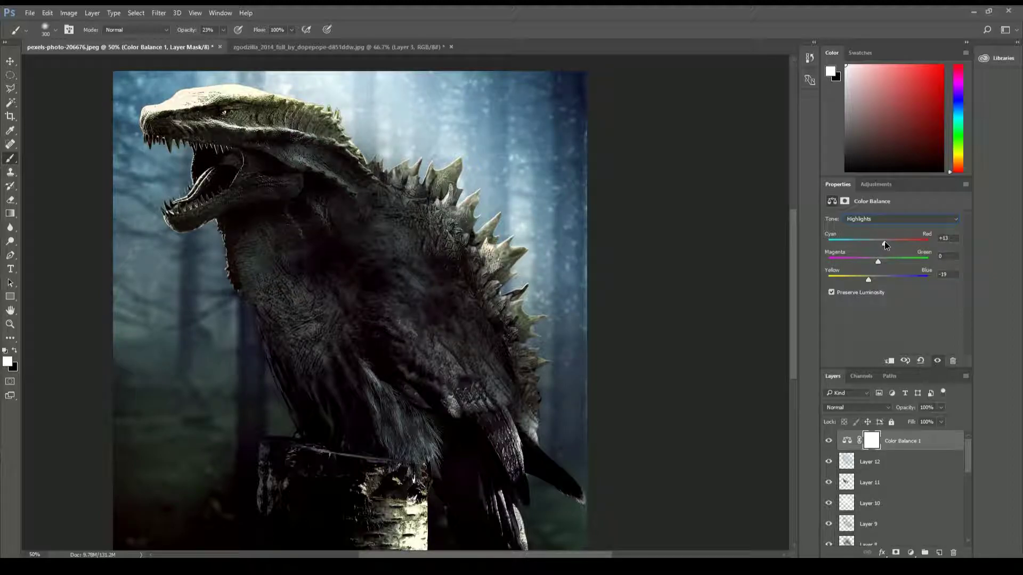
Select the Godzilla close-up layer and bring up the full-body Godzilla image
scroll(905, 490, "down", 5)
left_click(906, 516)
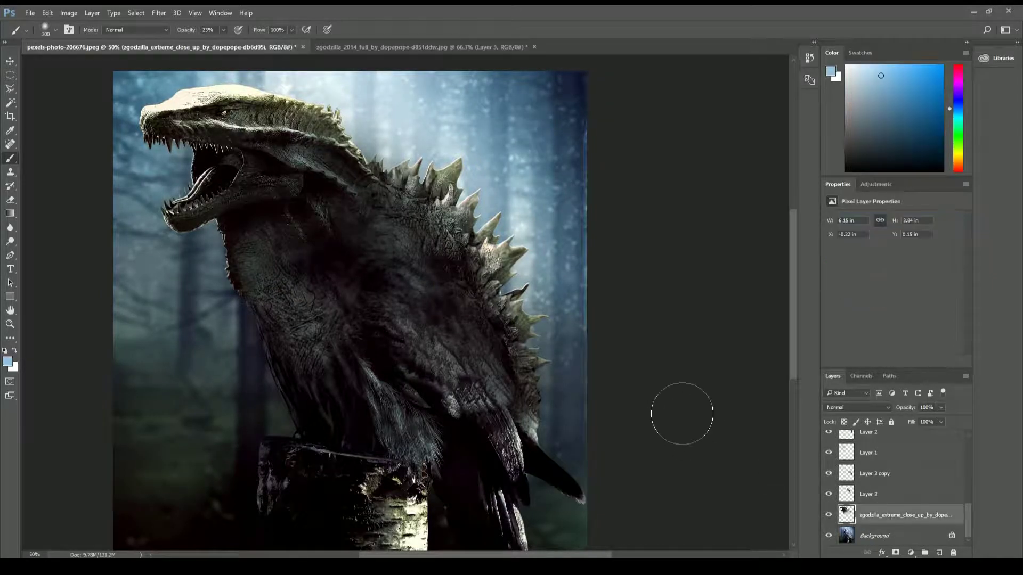
left_click(9, 227)
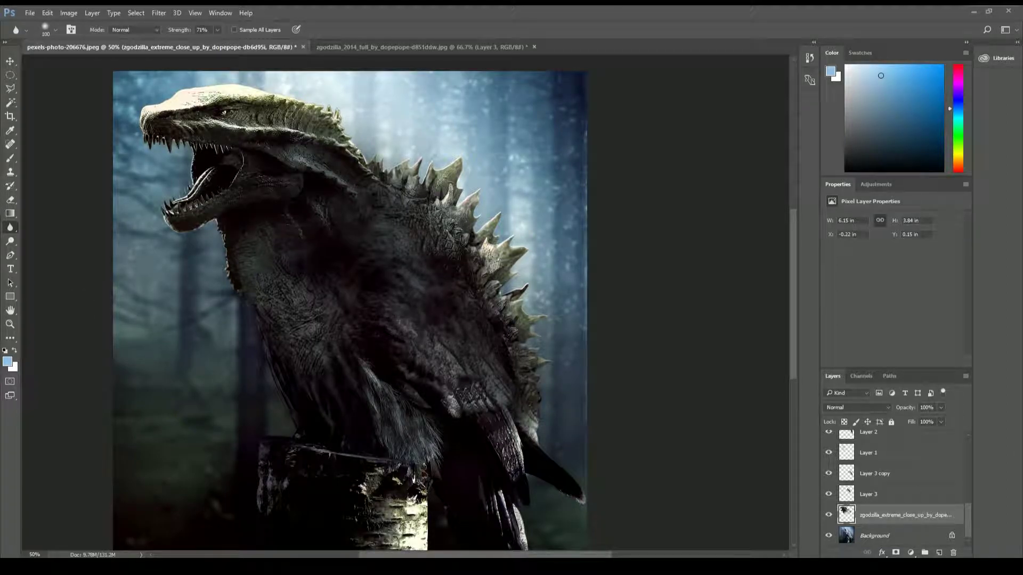
key("l")
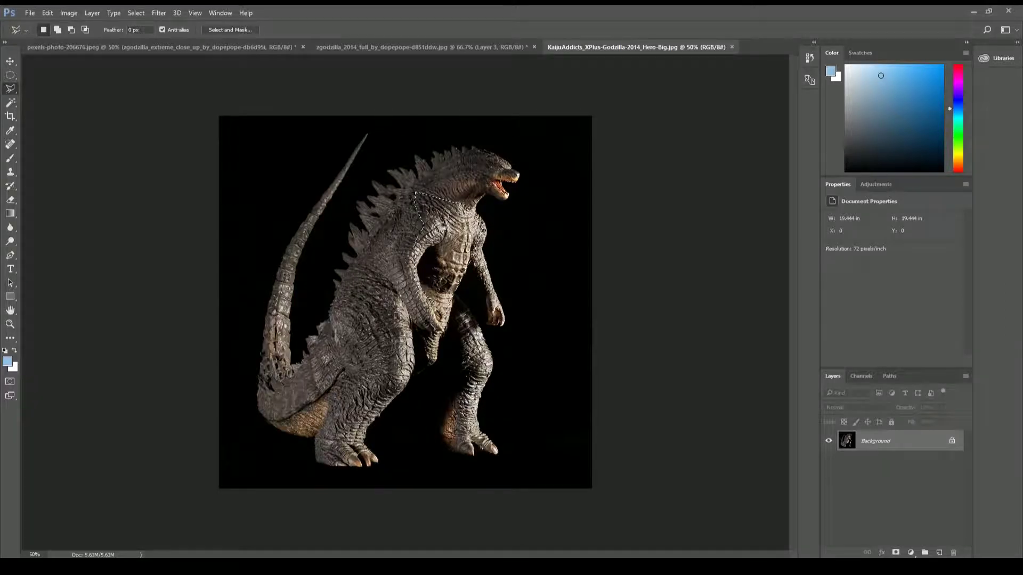
Copy Godzilla's scaly chest to its own layer and drag it into the owl composite
right_click(420, 216)
left_click(453, 299)
key("v")
left_click_drag(426, 256, 338, 243)
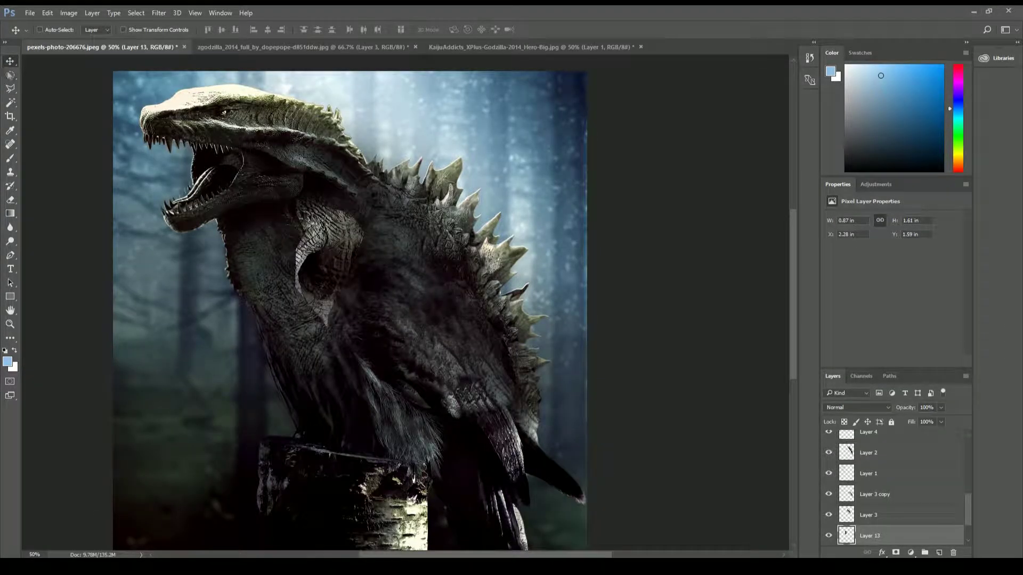
Flip the chest layer horizontally, then scale and rotate it over the creature's body
key("ctrl+t")
right_click(270, 245)
left_click(373, 406)
left_click_drag(474, 397, 373, 450)
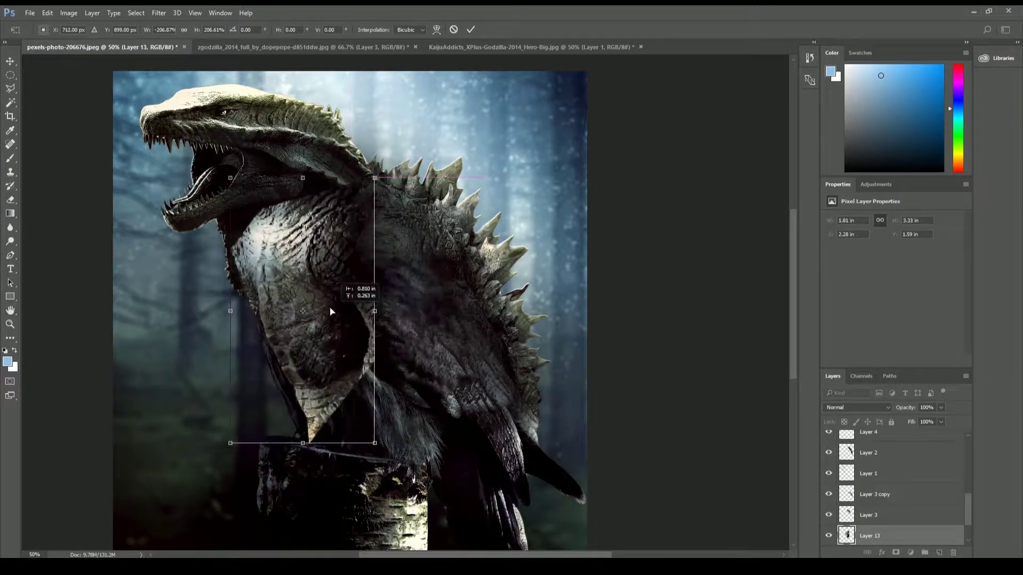
left_click(10, 60)
key("Return")
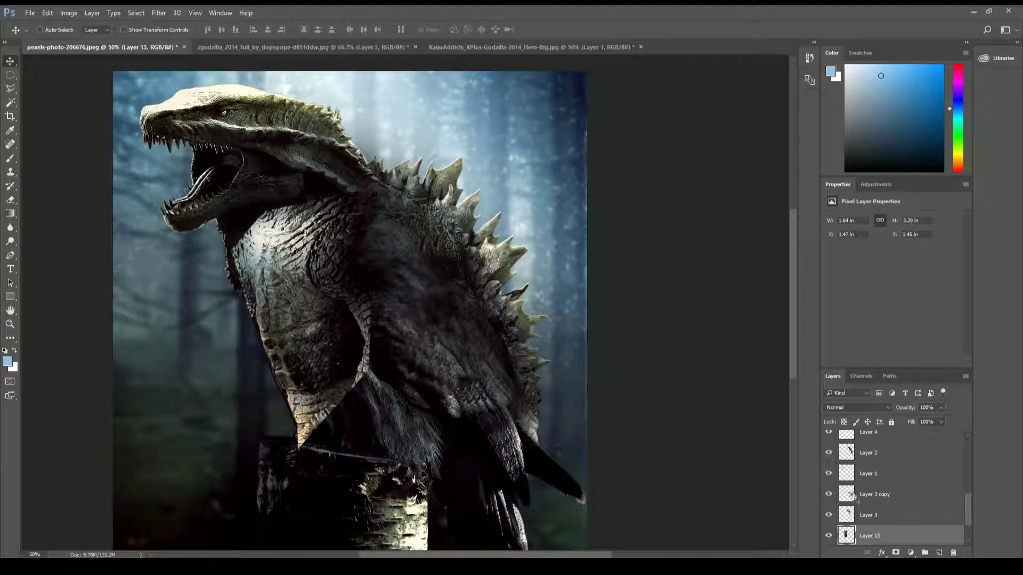
Move the chest layer below Layer 8 and set its blending to Lighten
mouse_move(870, 535)
left_mouse_down()
mouse_move(891, 460)
mouse_move(895, 505)
left_mouse_up()
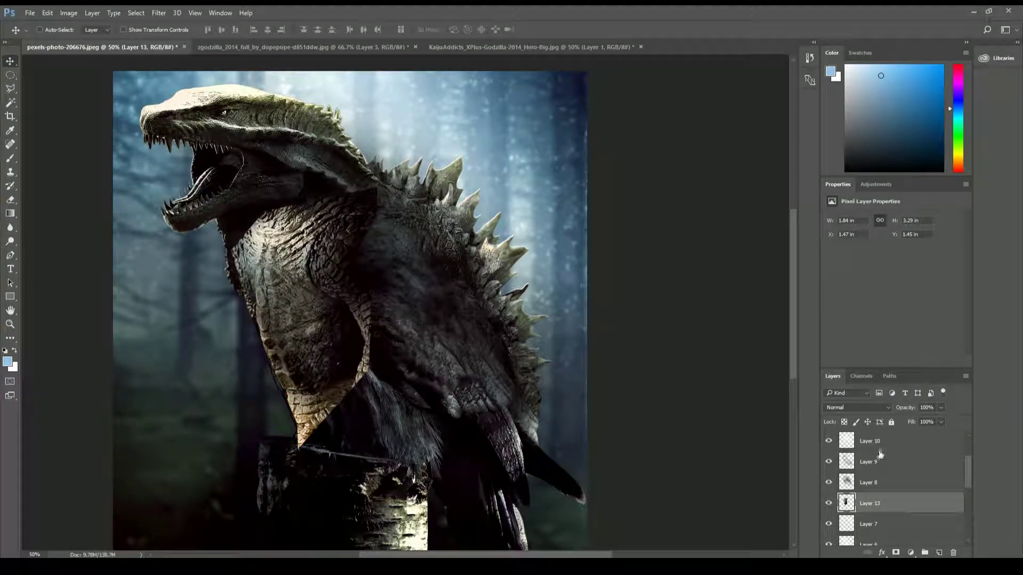
left_click(856, 408)
left_click(829, 226)
key("Down")
key("Down")
key("Down")
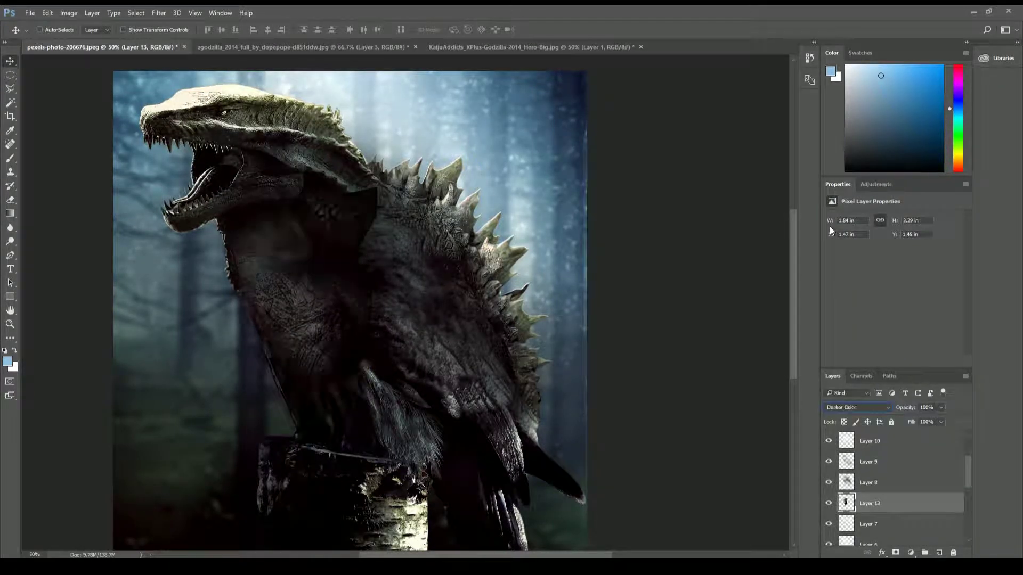
key("Down")
Shrink the chest texture slightly and erase the bright patch on the lower chest
right_click(308, 240)
left_click(330, 343)
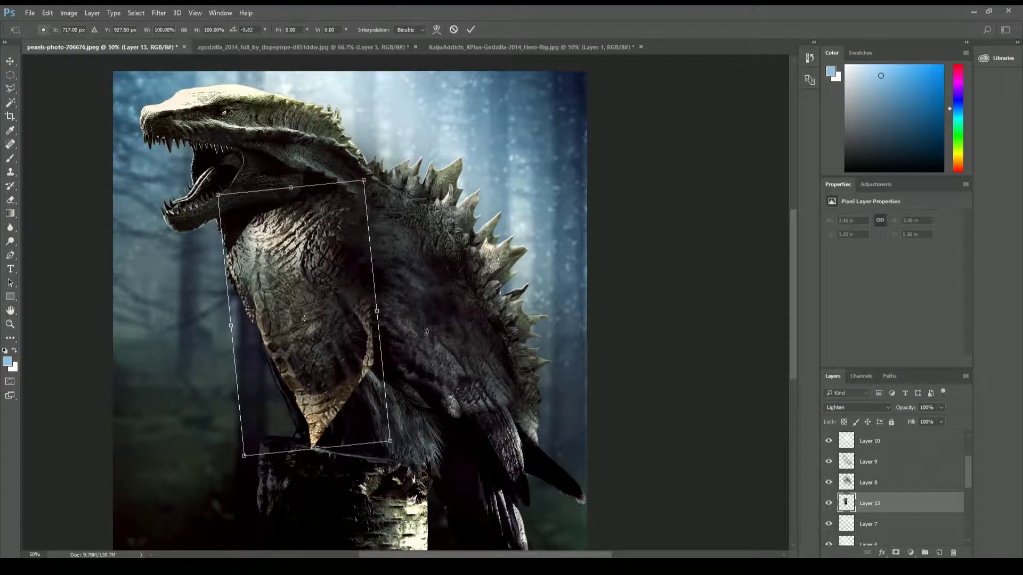
left_click_drag(364, 177, 366, 209)
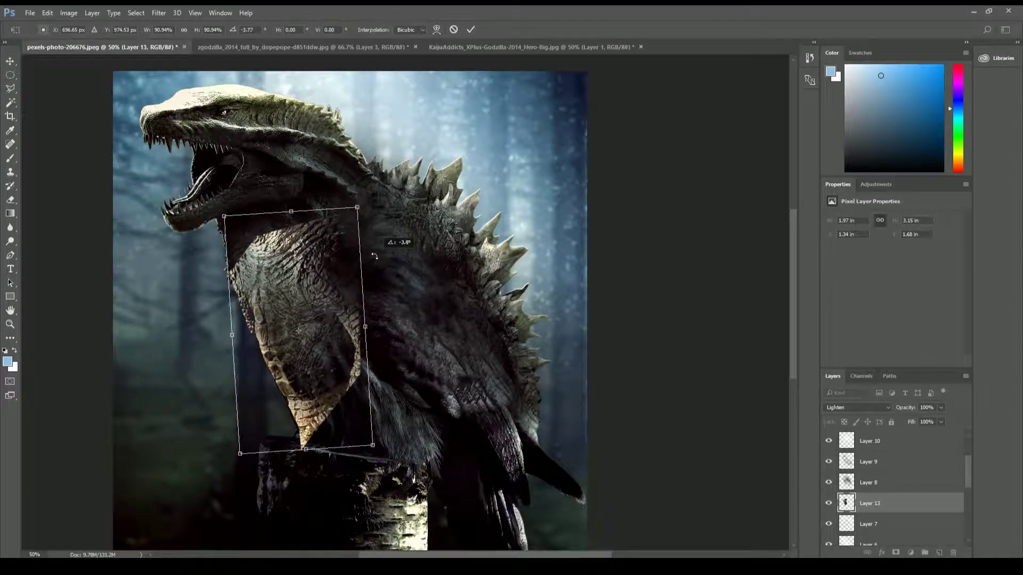
left_click(10, 200)
key("Return")
mouse_move(319, 405)
left_mouse_down()
mouse_move(333, 427)
mouse_move(368, 362)
mouse_move(358, 319)
left_mouse_up()
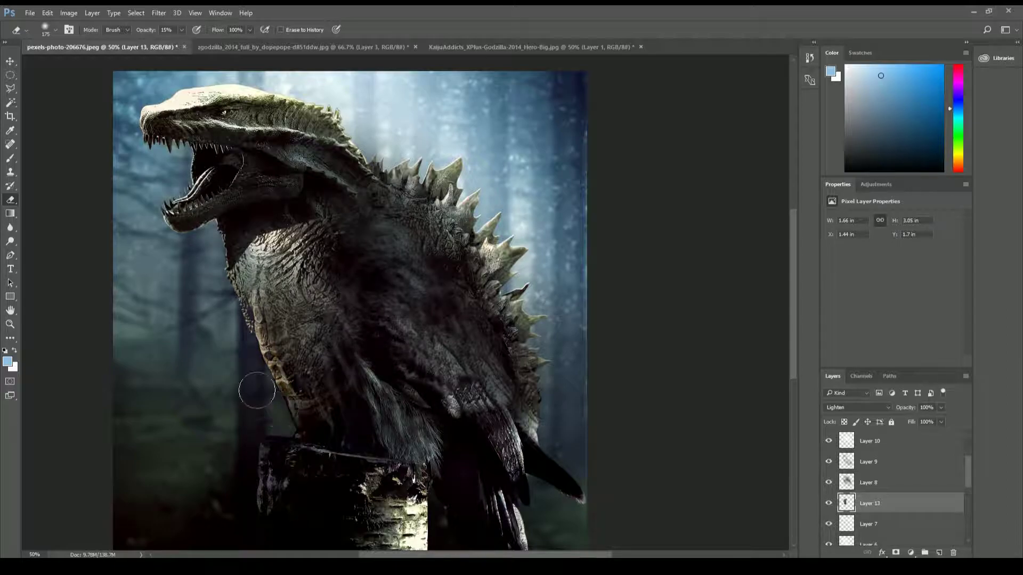
Switch the chest patch to Screen blending and erase light scales over the throat and neck edge
left_click_drag(235, 335, 233, 232)
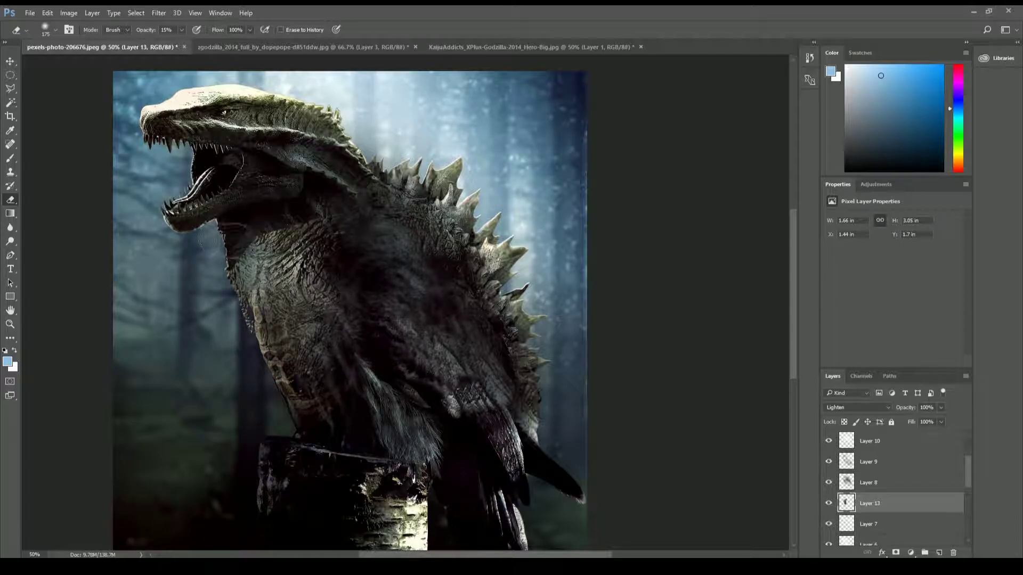
mouse_move(226, 282)
left_mouse_down()
mouse_move(344, 277)
mouse_move(277, 238)
left_mouse_up()
left_click(835, 409)
left_click(847, 270)
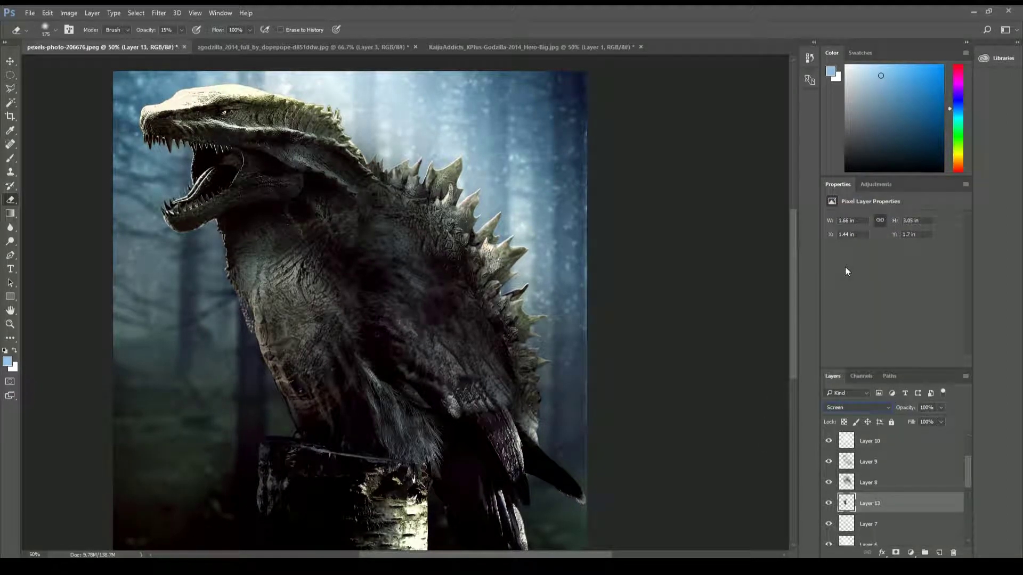
scroll(894, 485, "up", 2)
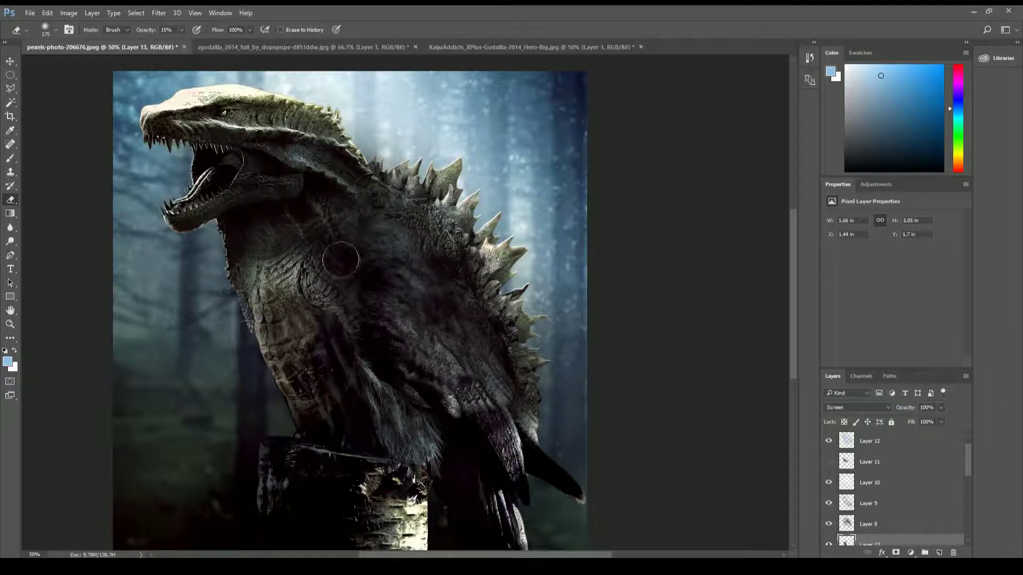
mouse_move(341, 260)
left_mouse_down()
mouse_move(372, 317)
mouse_move(360, 233)
mouse_move(288, 219)
mouse_move(358, 251)
left_mouse_up()
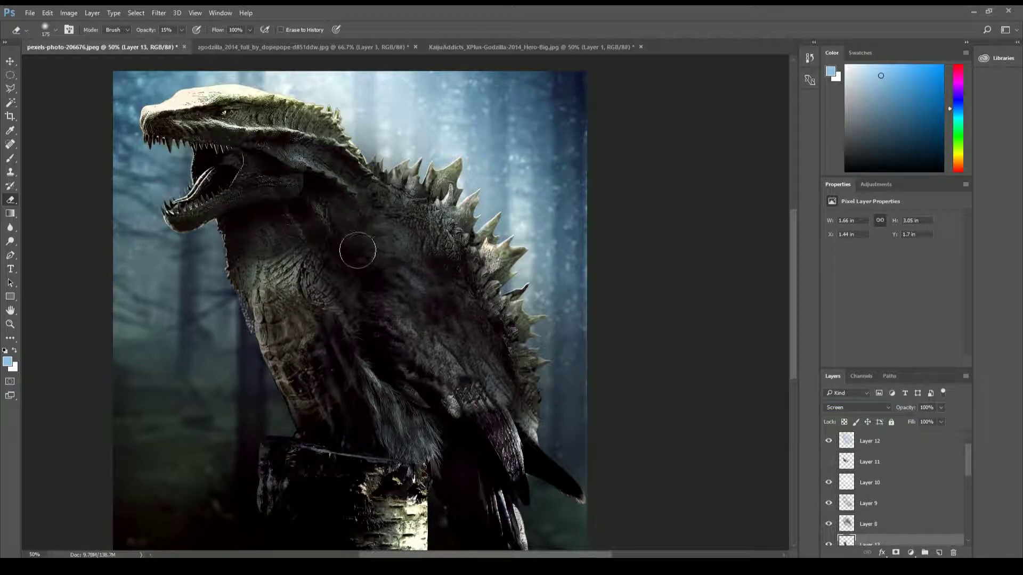
left_click_drag(356, 362, 368, 311)
mouse_move(370, 370)
left_mouse_down()
mouse_move(269, 402)
mouse_move(254, 320)
mouse_move(265, 380)
left_mouse_up()
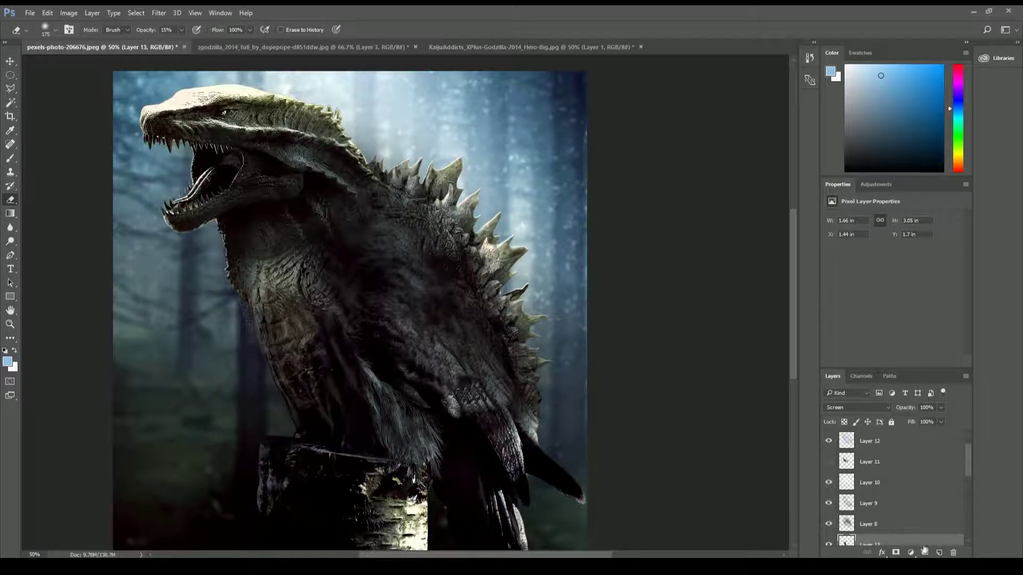
Add a new empty layer in Normal blend mode
left_click(939, 553)
left_click(857, 408)
left_click(853, 202)
Paint soft black shading along the neck on Layer 14
key("b")
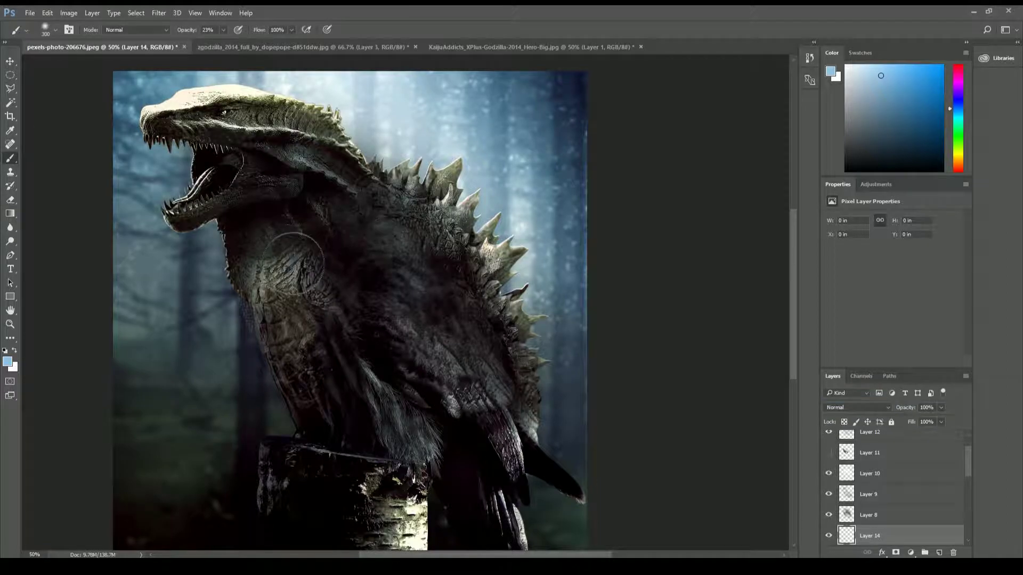
key("d")
mouse_move(309, 268)
left_mouse_down()
mouse_move(267, 288)
mouse_move(327, 286)
left_mouse_up()
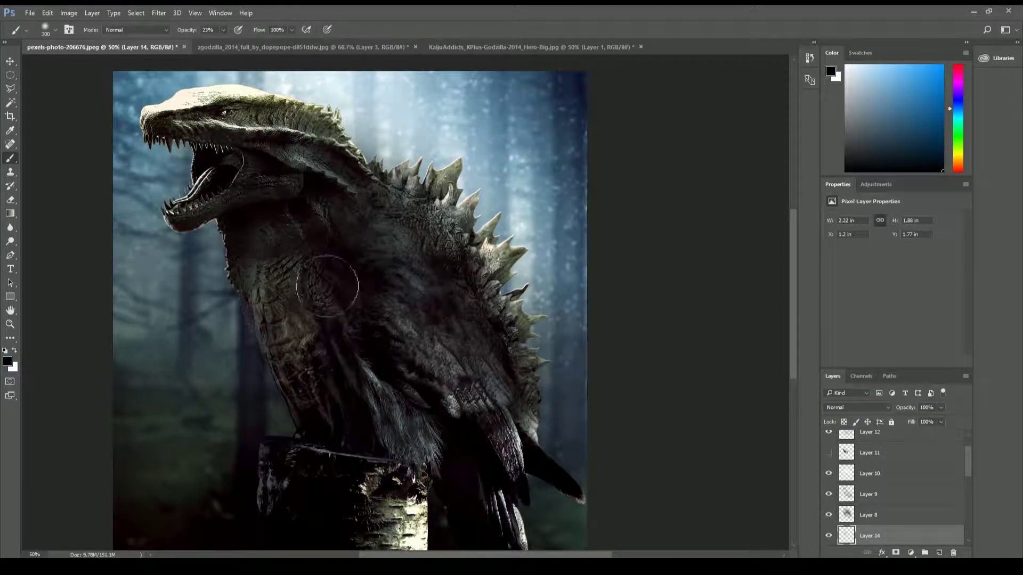
On Layer 13, lasso an area along the neck and erase part of the throat texture
scroll(880, 487, "down", 1)
left_click(874, 535)
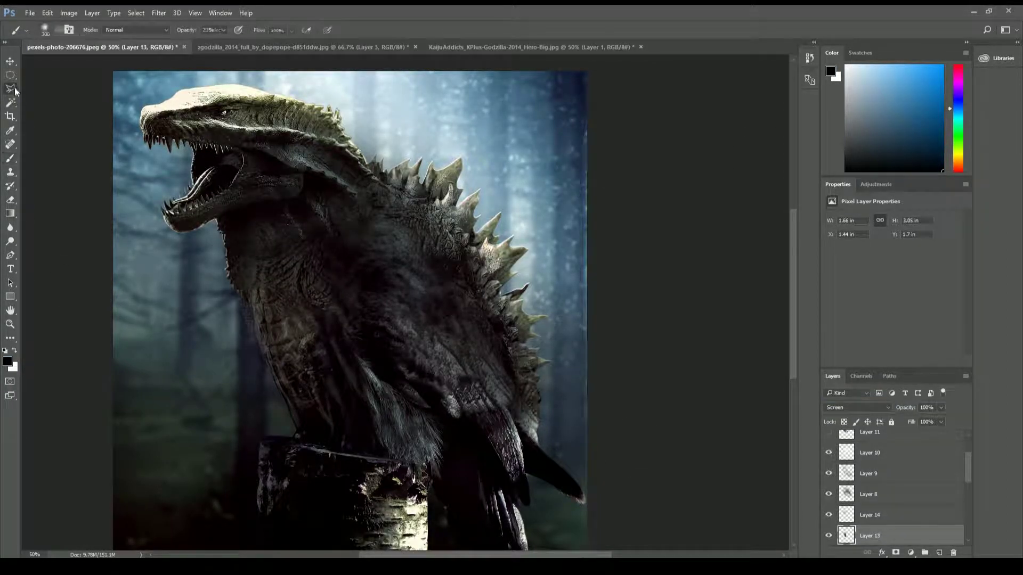
left_click(11, 88)
left_click_drag(214, 247, 241, 300)
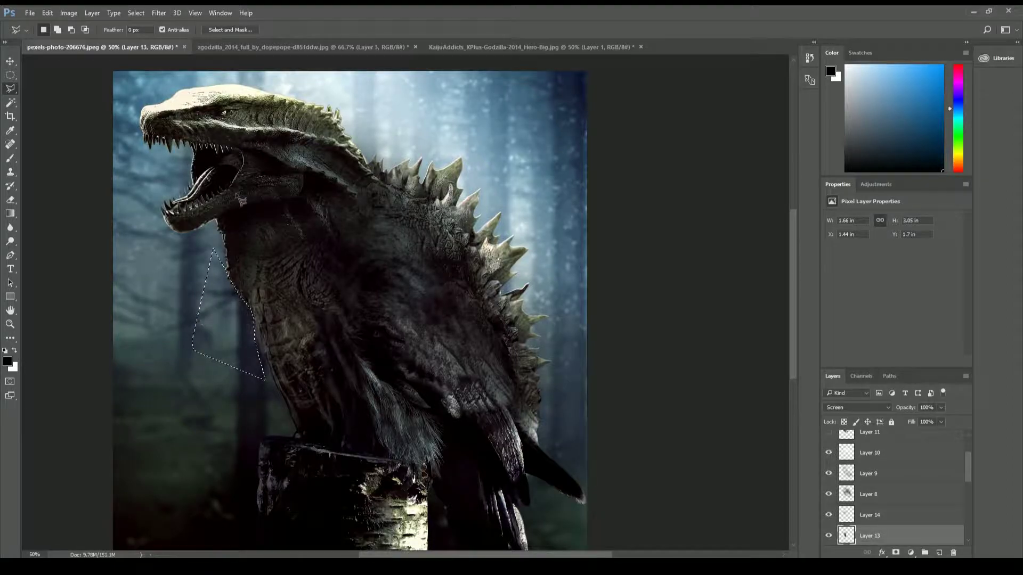
left_click(214, 246)
left_click(216, 292)
right_click(251, 263)
left_click(334, 274)
left_click(10, 200)
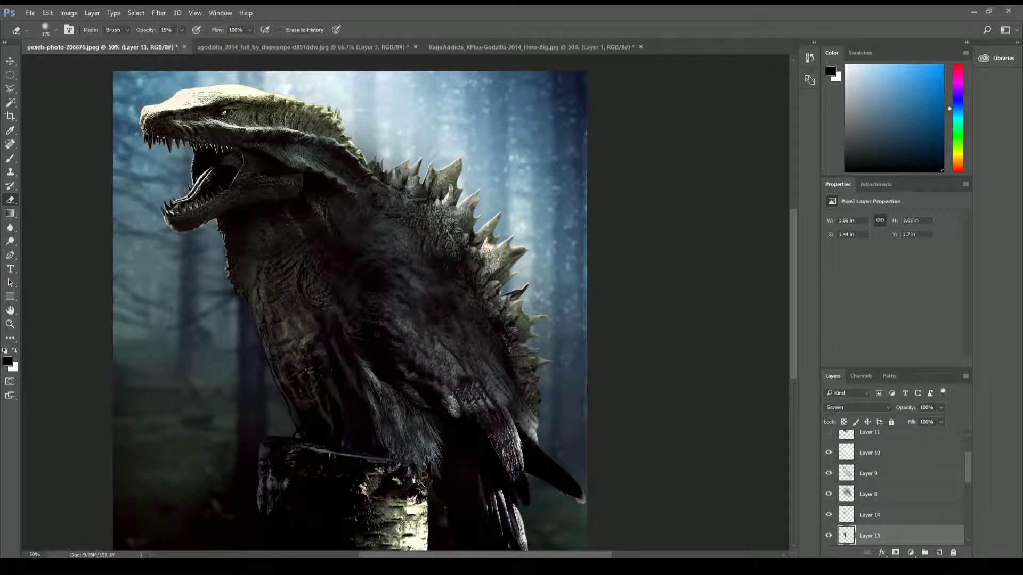
Add a new empty layer above Color Balance 1
scroll(909, 458, "up", 3)
left_click(906, 441)
key("ctrl+shift+alt+n")
On Layer 15, load the monster's head-and-neck selection and brush dark shading inside it
key("b")
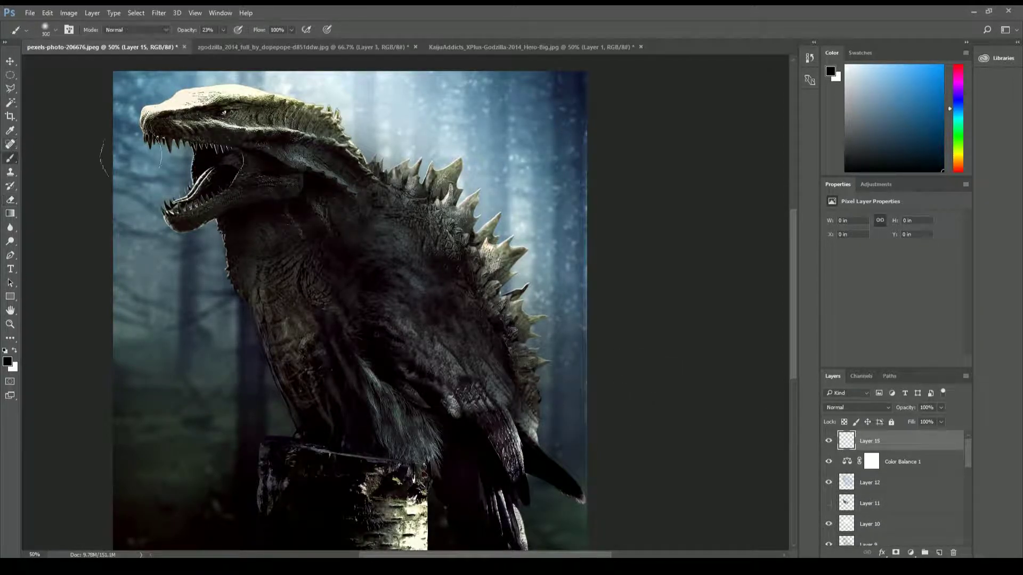
key("bracketleft")
left_click_drag(170, 115, 341, 126)
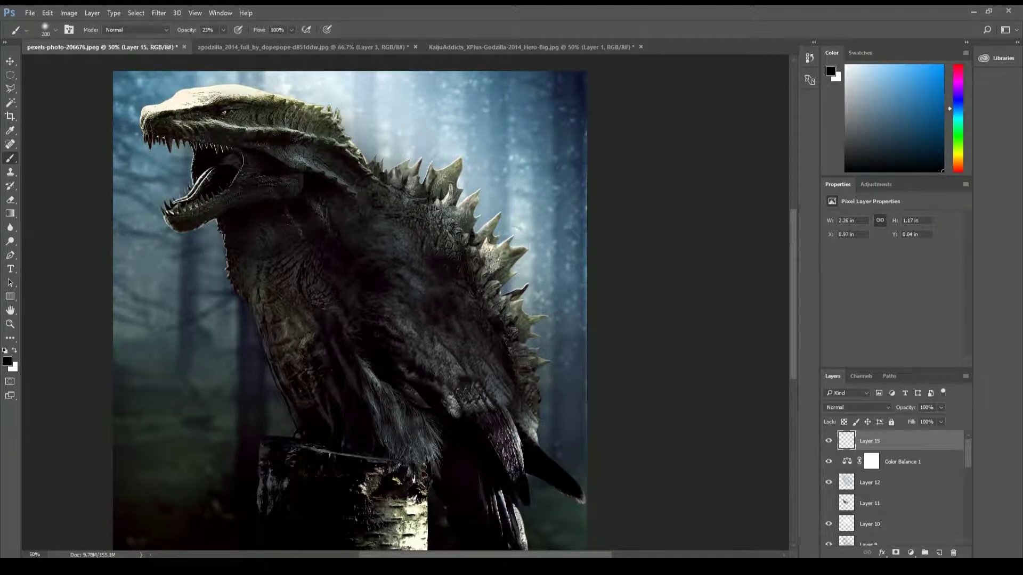
scroll(870, 516, "down", 3)
scroll(870, 515, "down", 2)
left_click(847, 522, "ctrl")
left_click_drag(176, 106, 321, 118)
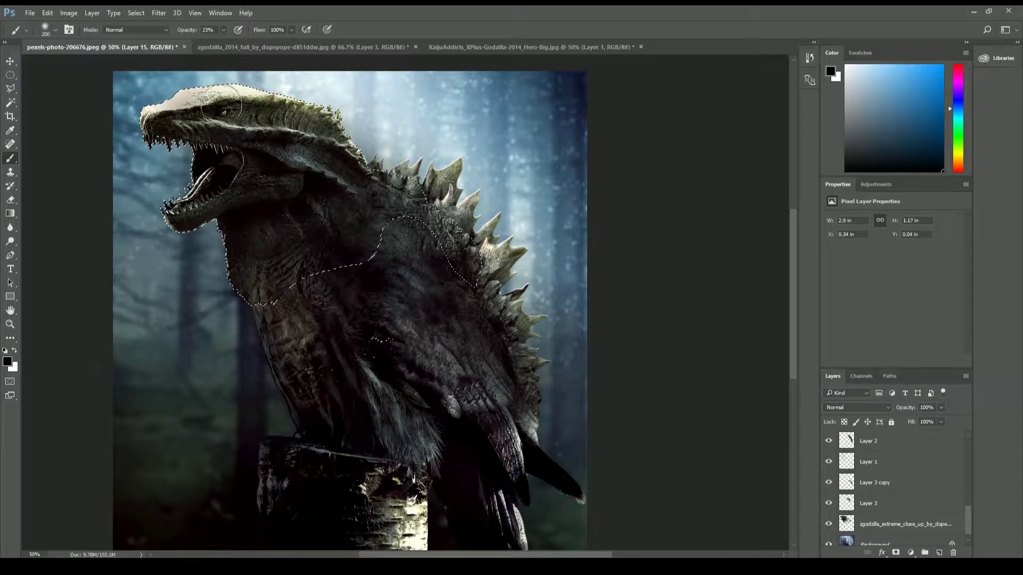
key("ctrl+z")
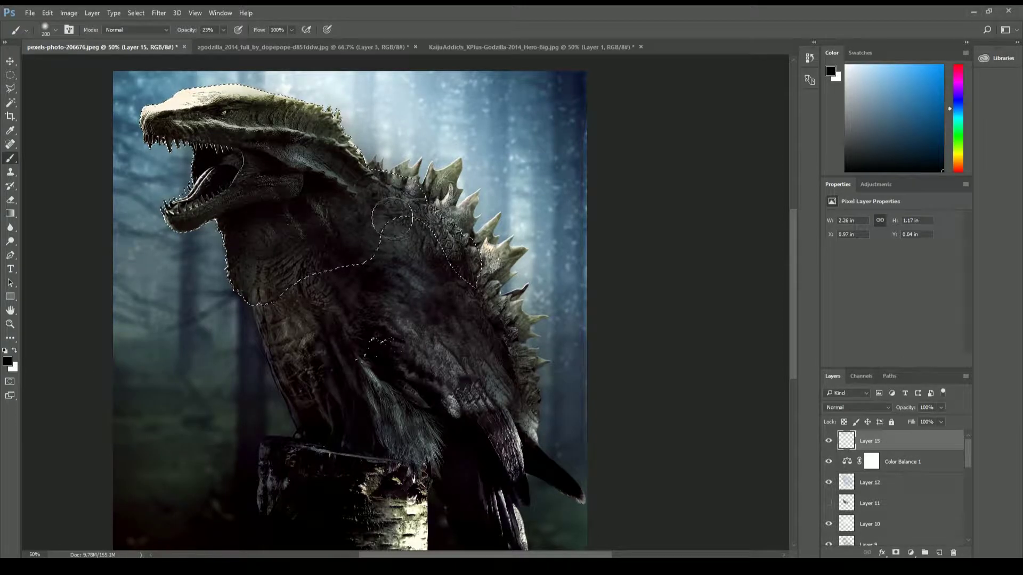
Darken the head, jaw and neck, then deselect and extend the dark shading across the body
mouse_move(274, 219)
left_mouse_down()
mouse_move(269, 171)
mouse_move(354, 201)
left_mouse_up()
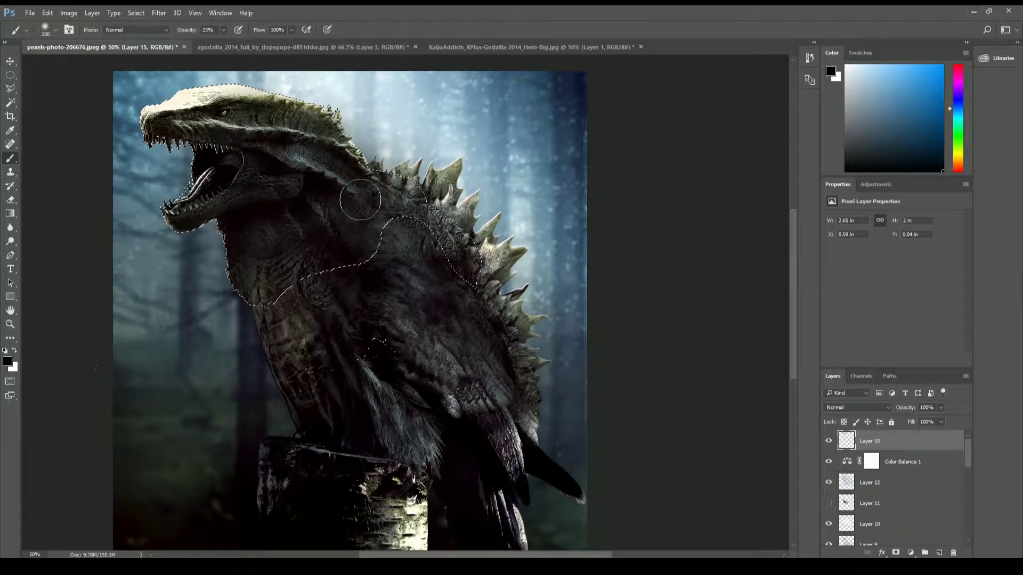
left_click(11, 75)
left_click(169, 170)
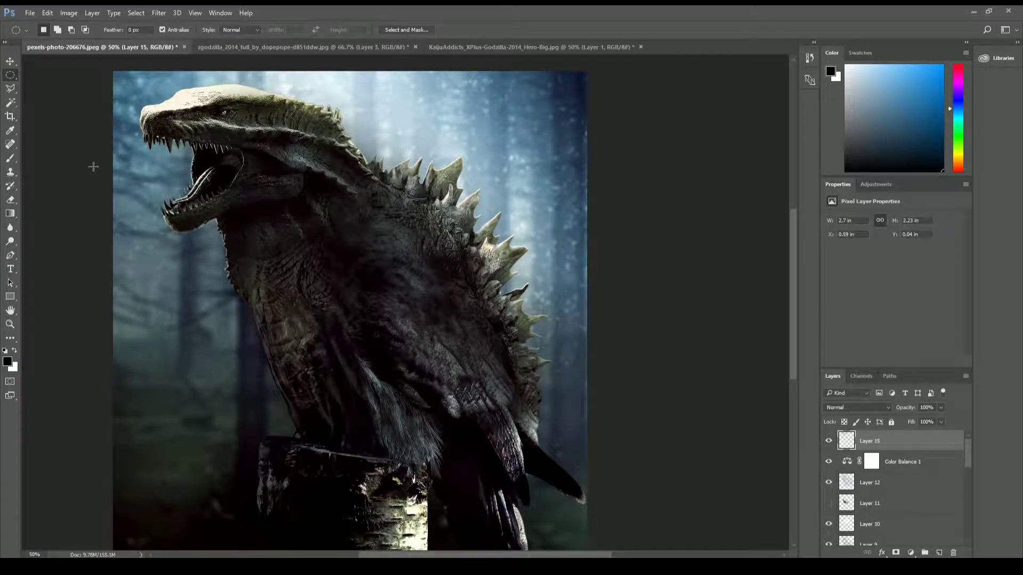
key("b")
left_click_drag(392, 234, 427, 228)
Add Layer 16 in Overlay mode and paint a light blue glow on the upper body
left_click(939, 552)
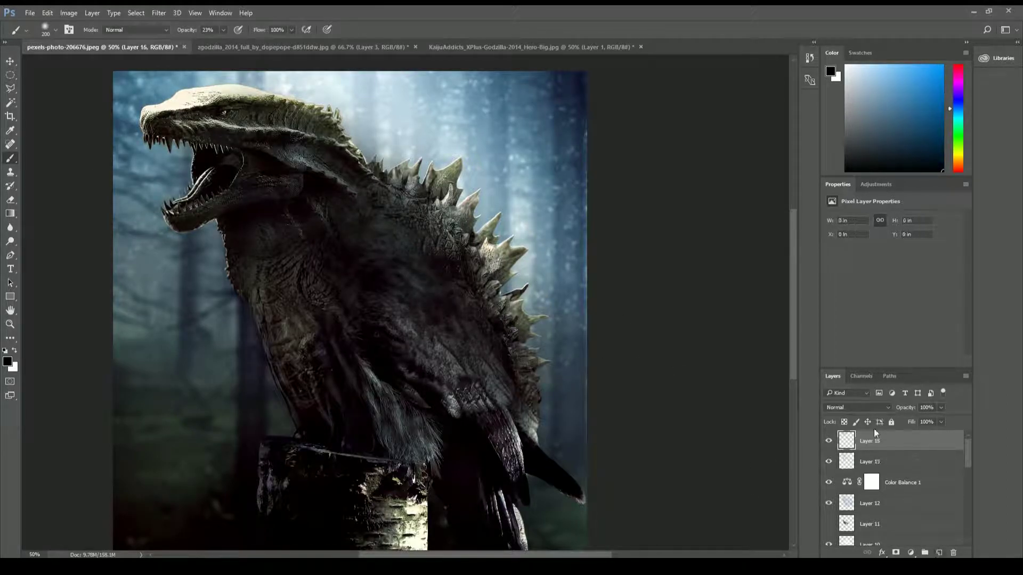
left_click(856, 407)
left_click(858, 297)
left_click(875, 79)
left_click_drag(315, 200, 452, 296)
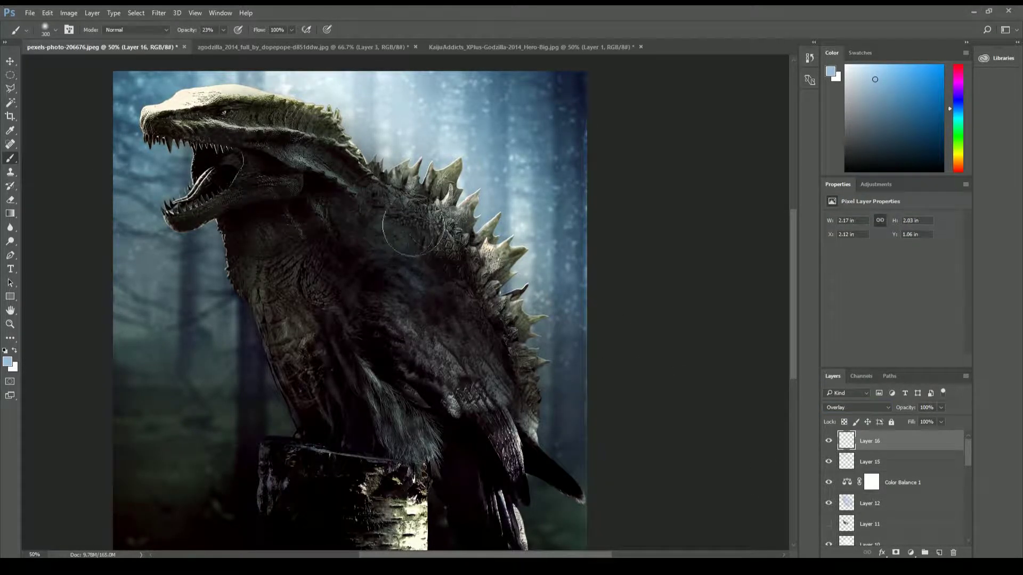
With a larger brush, paint yellow-green over the body and spines, then blue across the body
key("bracketright")
left_click(962, 156)
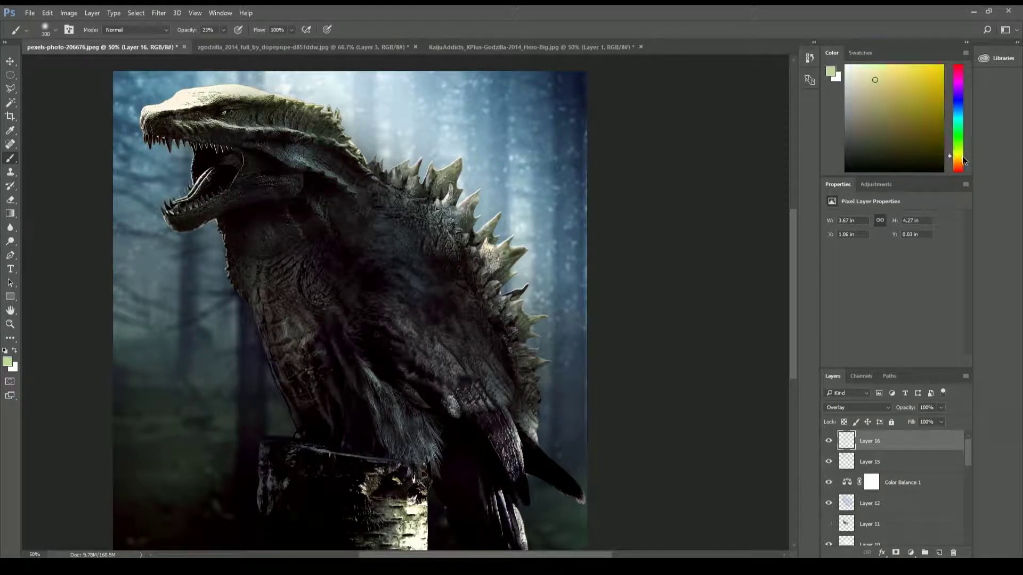
mouse_move(475, 277)
left_mouse_down()
mouse_move(342, 353)
mouse_move(493, 397)
mouse_move(461, 226)
mouse_move(278, 204)
mouse_move(251, 171)
left_mouse_up()
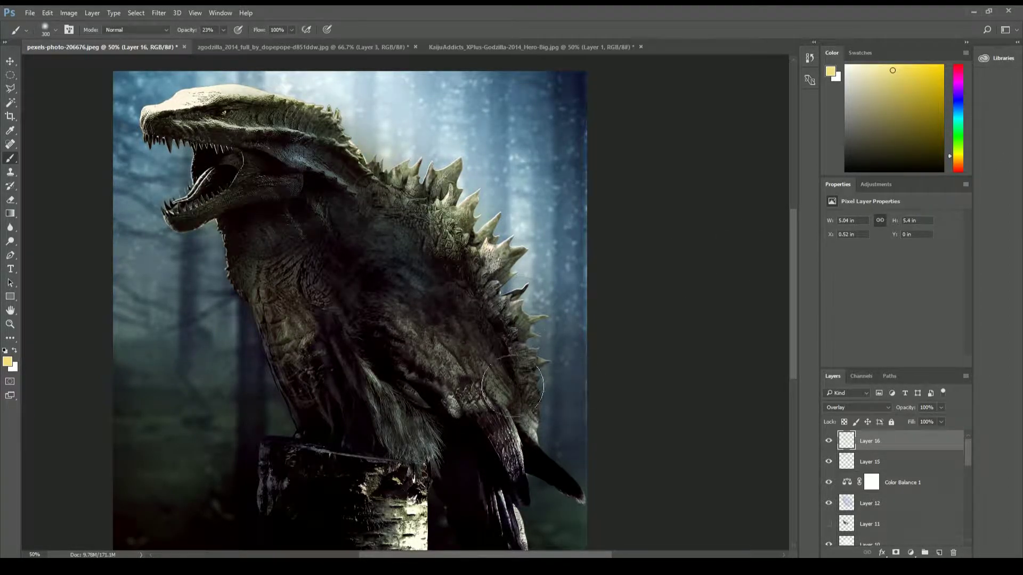
left_click(959, 102)
mouse_move(373, 211)
left_mouse_down()
mouse_move(354, 315)
mouse_move(449, 480)
mouse_move(510, 436)
mouse_move(488, 523)
left_mouse_up()
mouse_move(488, 523)
left_mouse_down()
mouse_move(397, 389)
mouse_move(452, 340)
mouse_move(434, 258)
mouse_move(207, 175)
mouse_move(330, 298)
mouse_move(479, 255)
mouse_move(379, 393)
mouse_move(251, 280)
mouse_move(373, 426)
mouse_move(621, 490)
left_mouse_up()
Blur the scale texture along the back on the Godzilla close-up layer
scroll(891, 507, "down", 5)
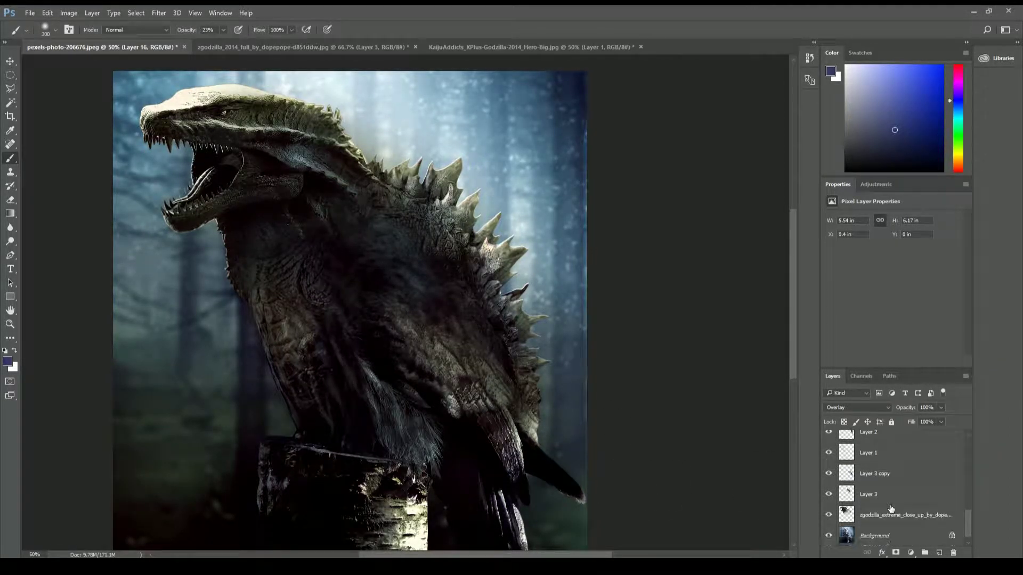
left_click(900, 515)
key("r")
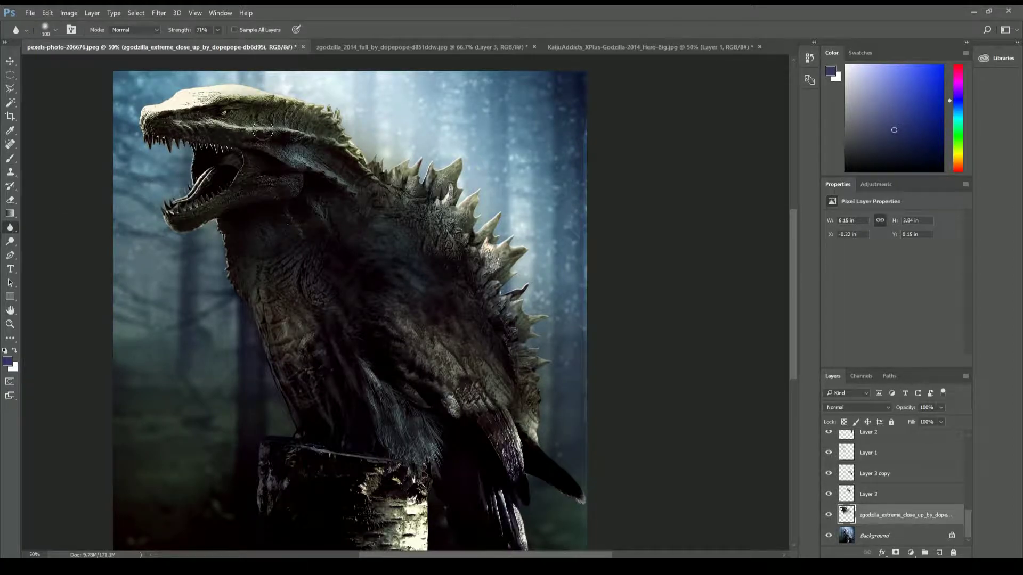
left_click_drag(308, 141, 413, 237)
Step through the layer stack, selecting Layer 2, Layer 13, and finally Layer 16 at the top
scroll(876, 506, "up", 2)
left_click(874, 473)
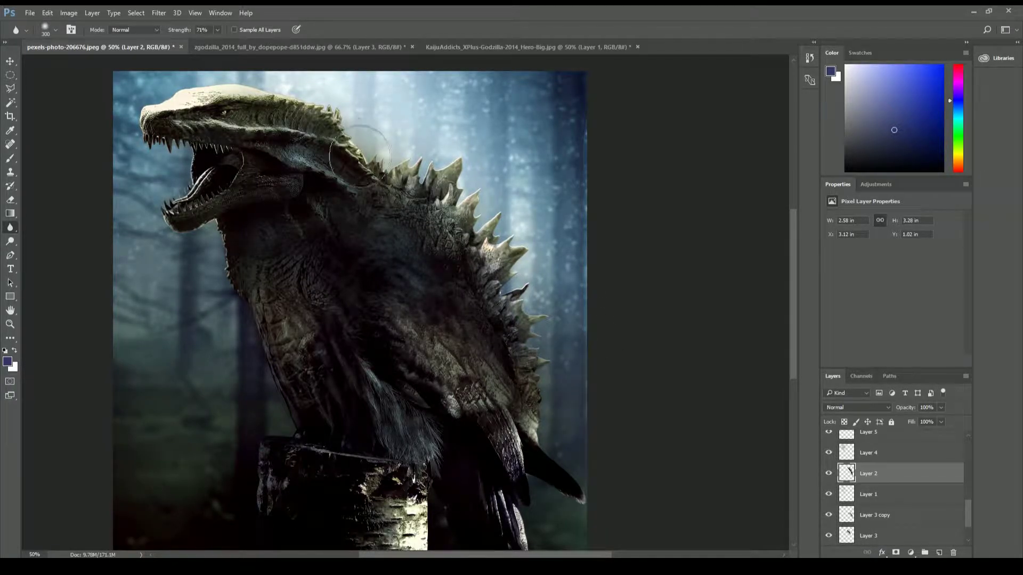
scroll(892, 498, "up", 3)
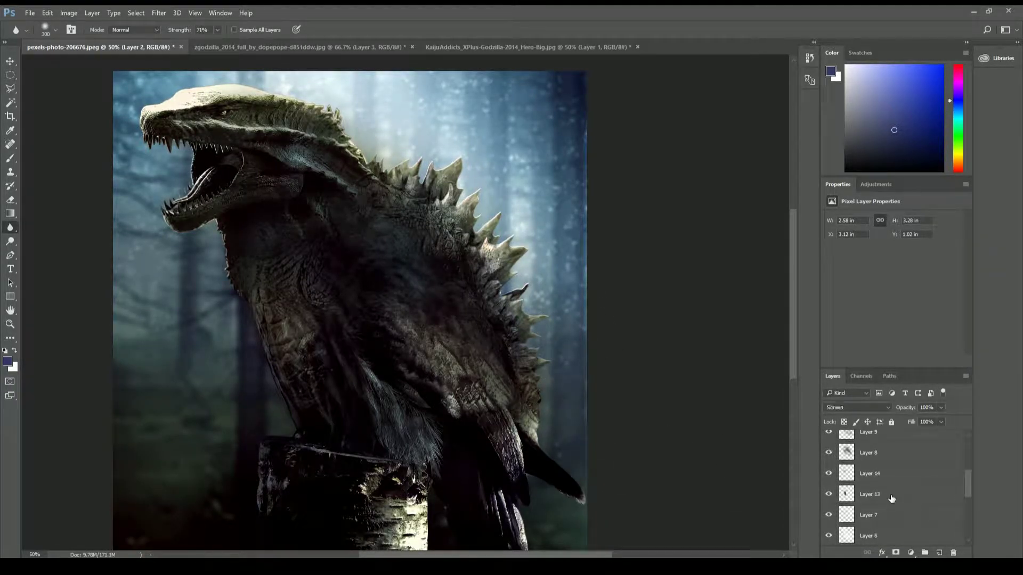
left_click(892, 498)
key("alt+bracketleft")
key("alt+bracketleft")
key("alt+bracketleft")
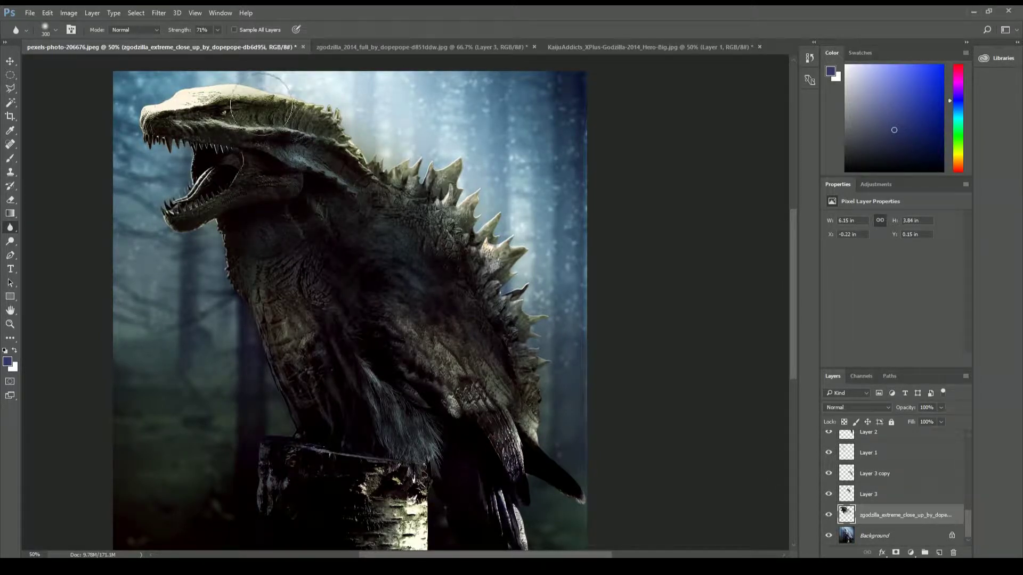
scroll(895, 480, "up", 10)
left_click(874, 441)
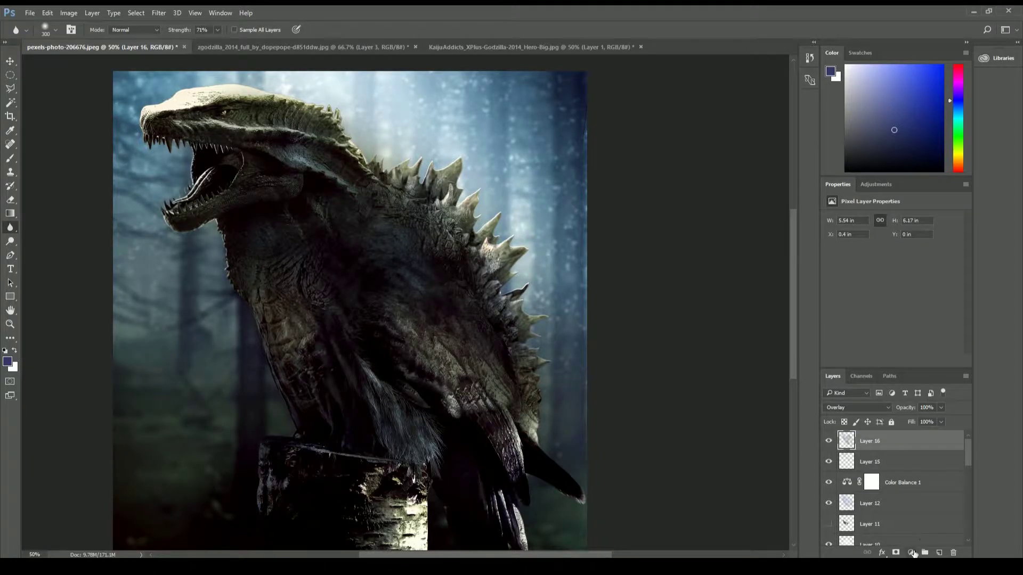
Add a Color Balance adjustment with shadows -7/-5/+12 and midtones warmed +7
left_click(910, 553)
left_click(949, 434)
mouse_move(879, 277)
left_mouse_down()
mouse_move(876, 246)
mouse_move(887, 244)
mouse_move(872, 262)
left_mouse_up()
left_click(875, 219)
Set the Color Balance highlights to +17/-11/+7 and try Overlay blending on it
left_click(876, 219)
left_click(873, 238)
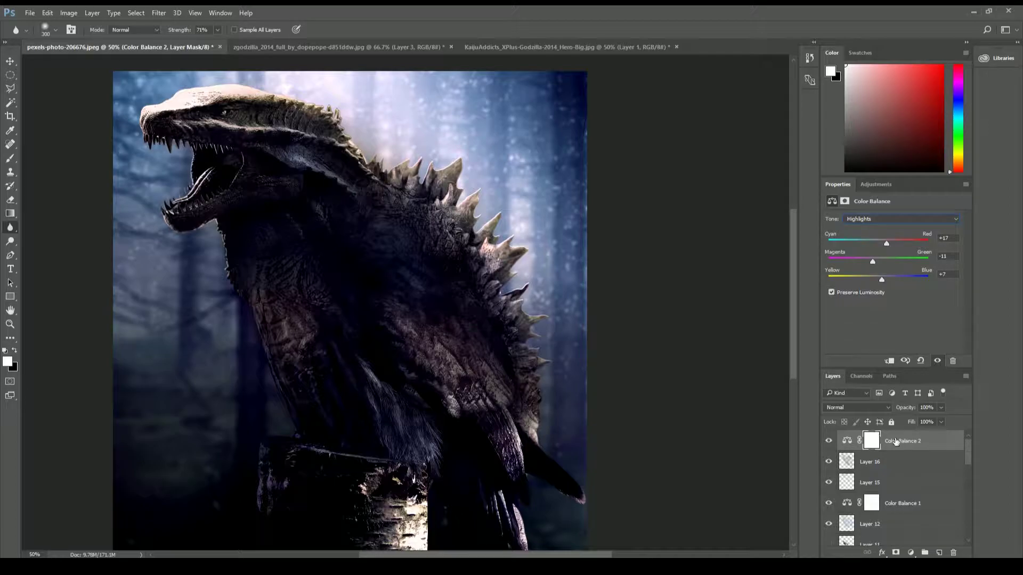
left_click(846, 409)
left_click(860, 301)
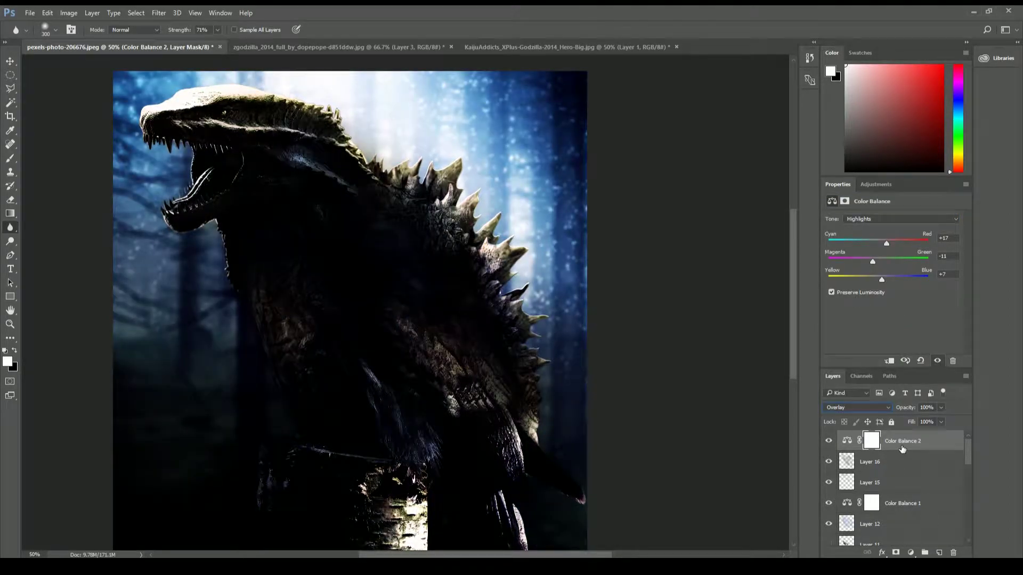
Add a new Overlay-blend Layer 17 on top and choose a grey-blue paint colour
left_click(939, 553)
left_click(854, 407)
left_click(853, 297)
left_click(869, 127)
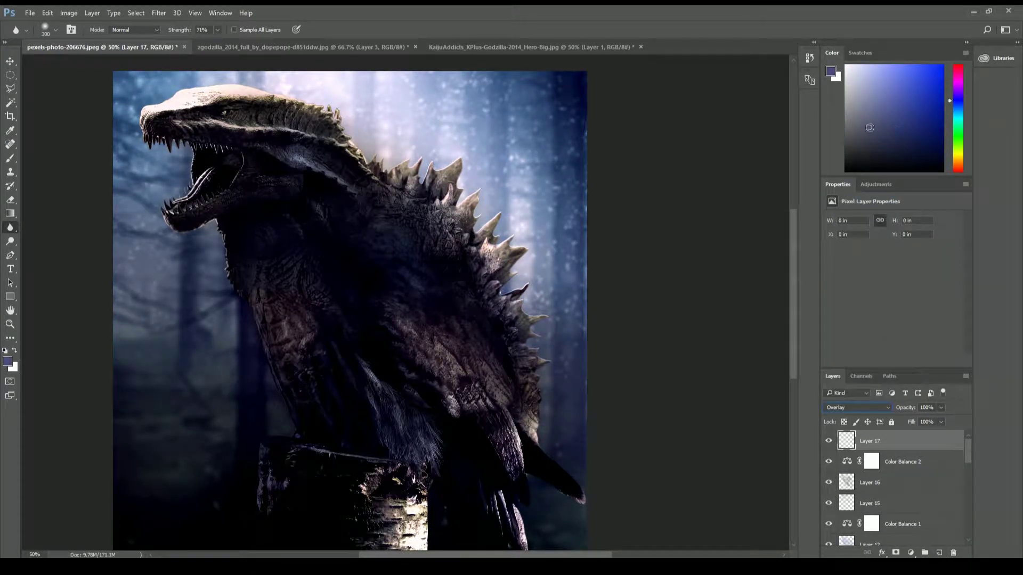
With a 600 px brush on Layer 17, wash olive yellow across the scene, then pick tan and light blue
key("b")
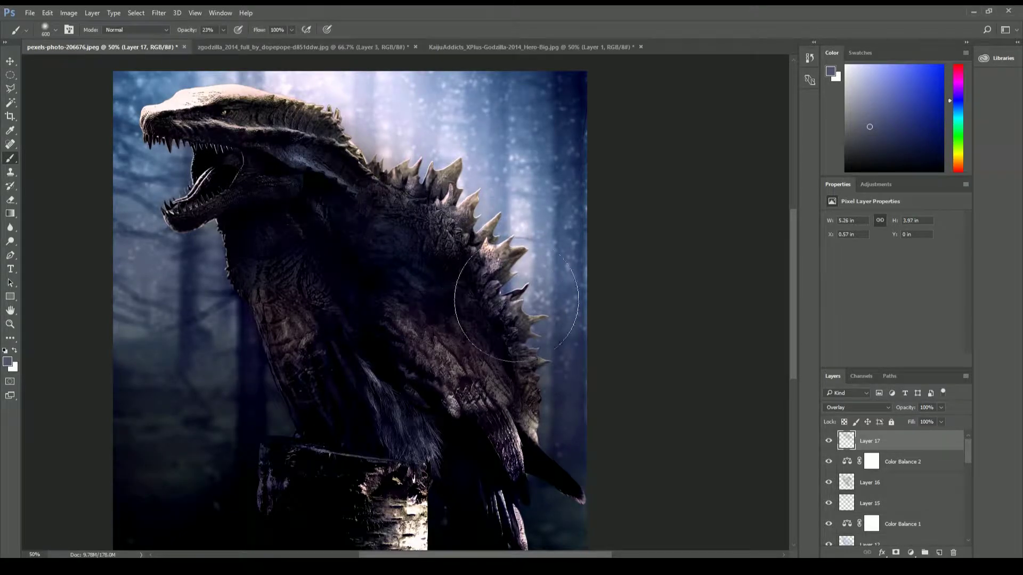
left_click(956, 153)
left_click(875, 102)
key("bracketright")
key("bracketright")
key("bracketright")
mouse_move(373, 192)
left_mouse_down()
mouse_move(292, 400)
mouse_move(68, 171)
left_mouse_up()
left_click(958, 162)
left_click(885, 82)
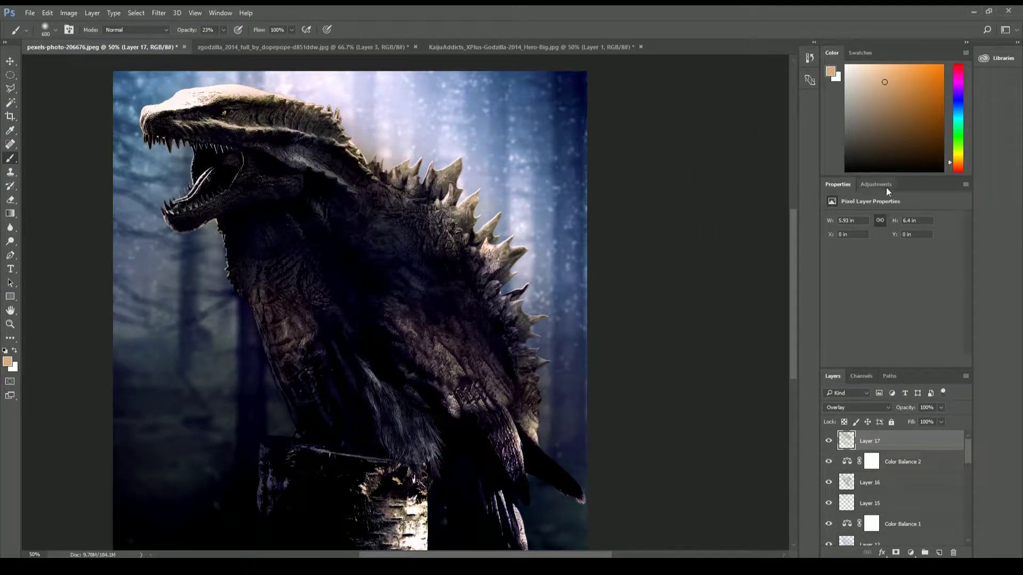
left_click(956, 110)
left_click(902, 87)
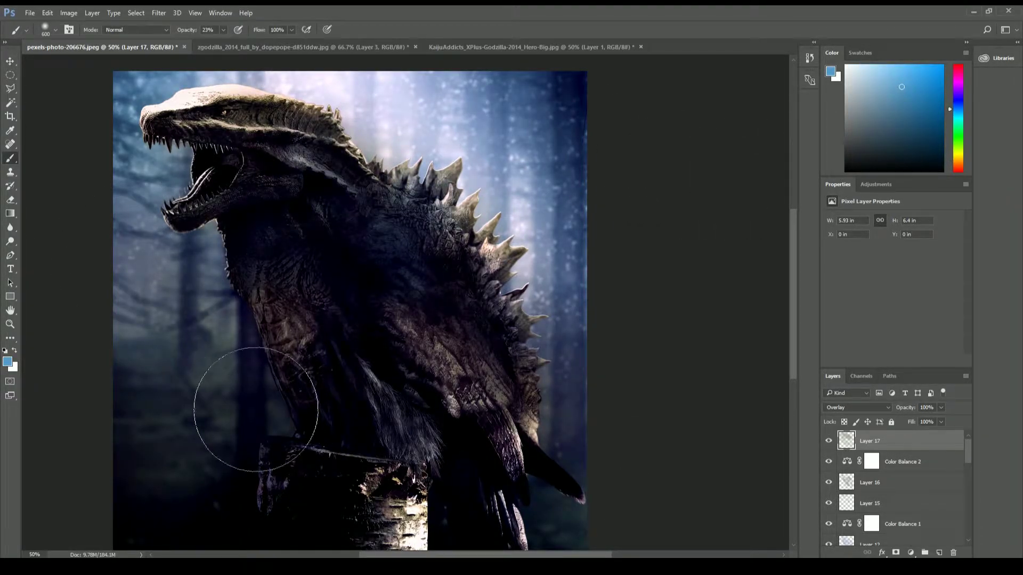